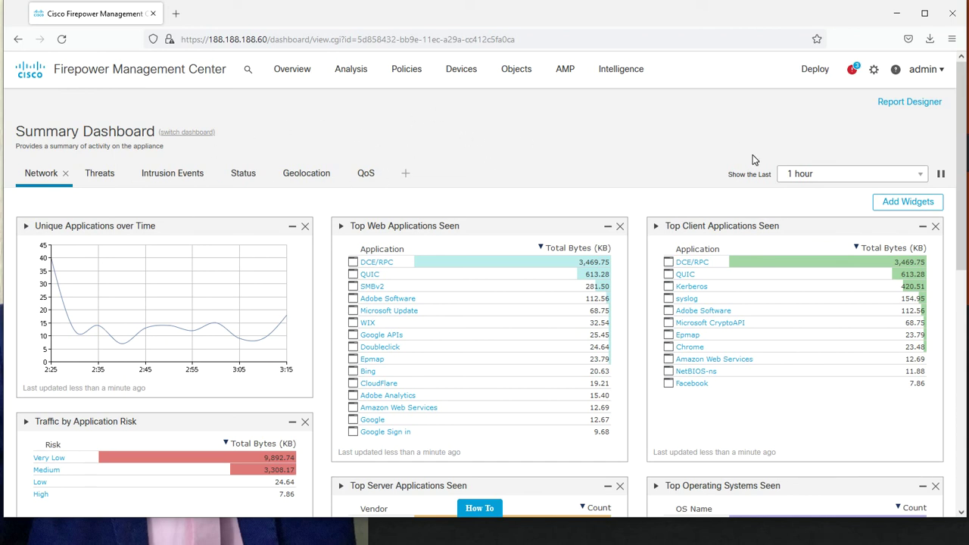
# Review the Network and Threats widgets of the Summary Dashboard, ending on the Network widgets.
pyautogui.moveTo(962, 198)
pyautogui.mouseDown()
pyautogui.moveTo(942, 307)
pyautogui.moveTo(943, 198)
pyautogui.mouseUp()
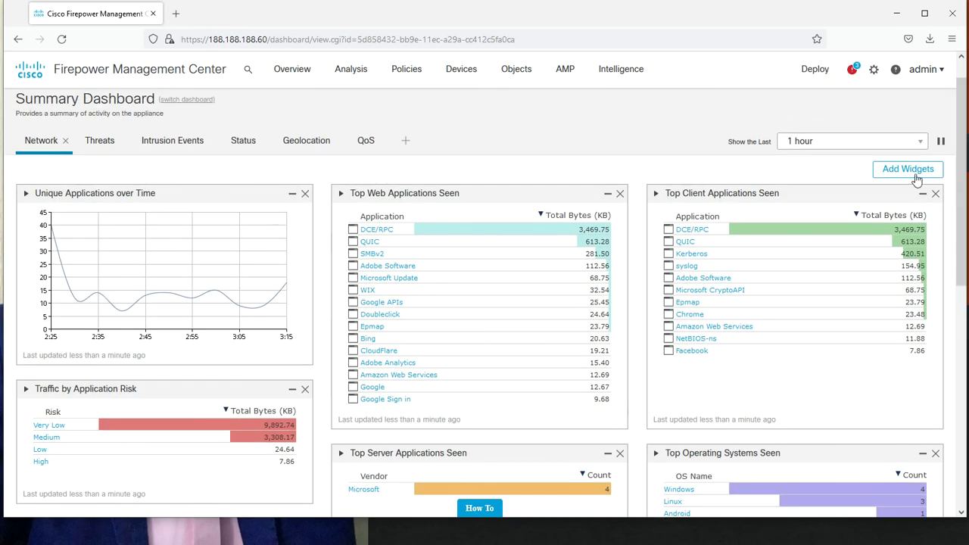
pyautogui.click(99, 141)
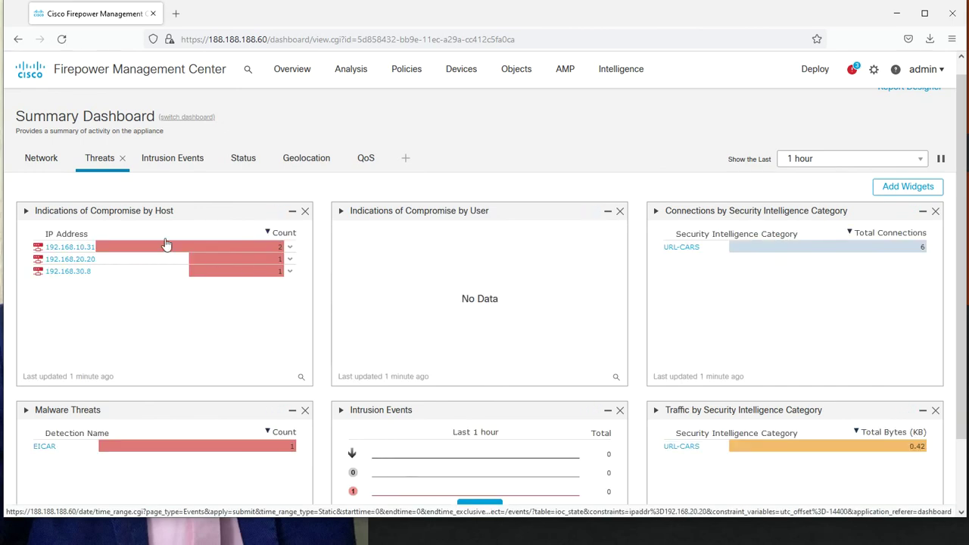
pyautogui.click(46, 163)
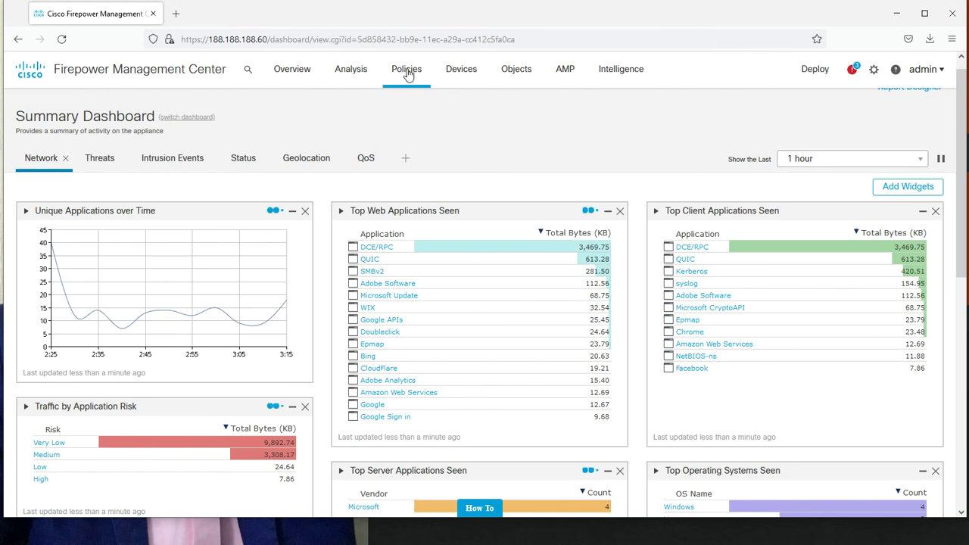
# Inspect the networks and zones of the existing network discovery rule, leaving the rule without saving.
pyautogui.moveTo(407, 74)
pyautogui.click(540, 158)
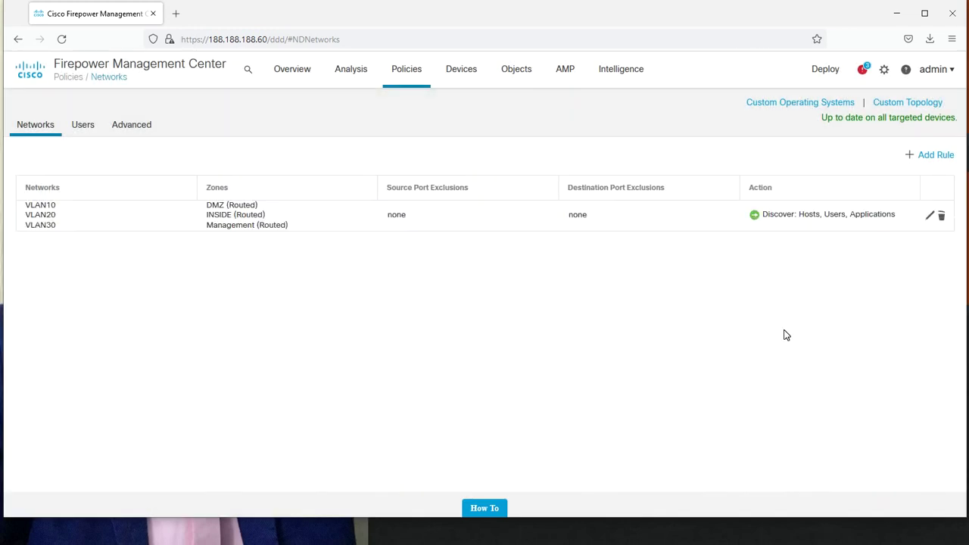
pyautogui.click(931, 218)
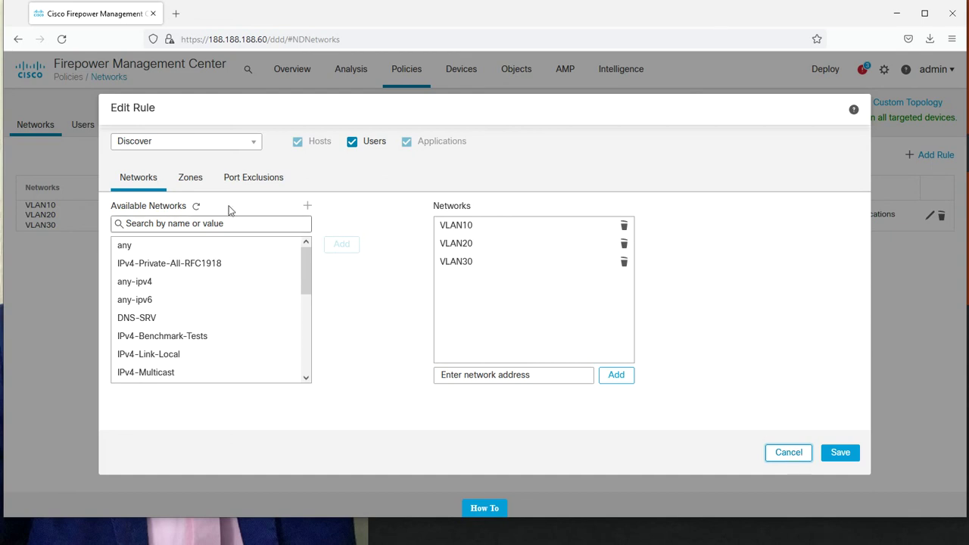
pyautogui.click(190, 179)
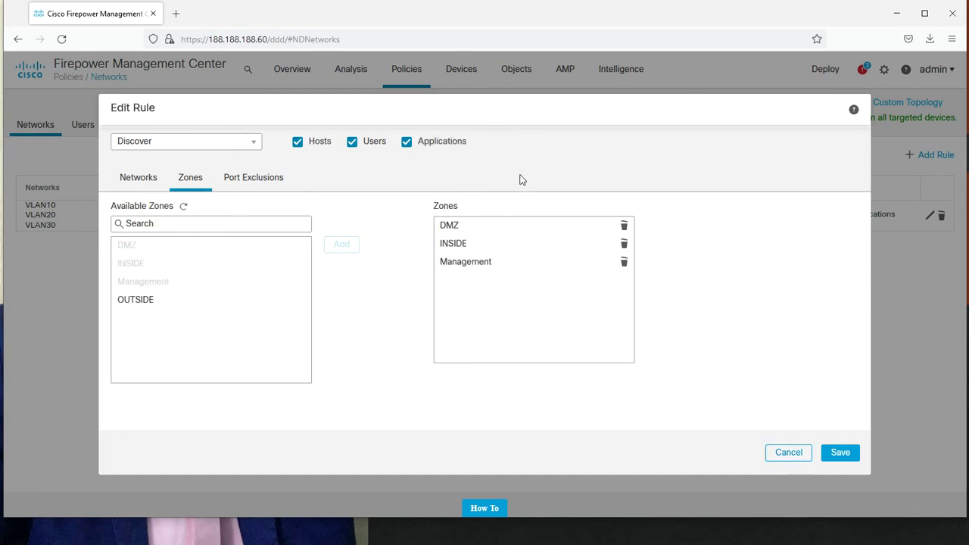
pyautogui.click(787, 452)
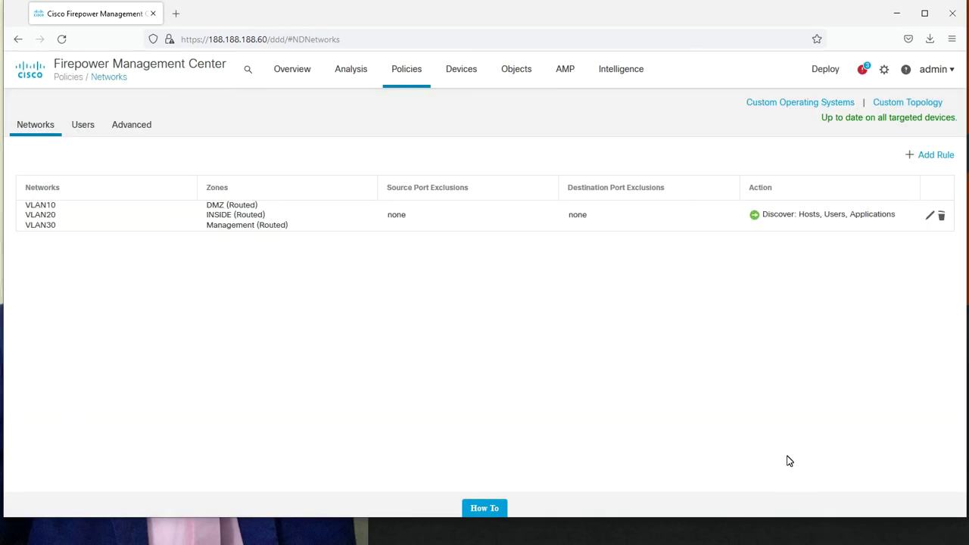
# Review the discovery policy's user detection and advanced settings, including the full Indications of Compromise rule list, and close it without saving.
pyautogui.click(83, 125)
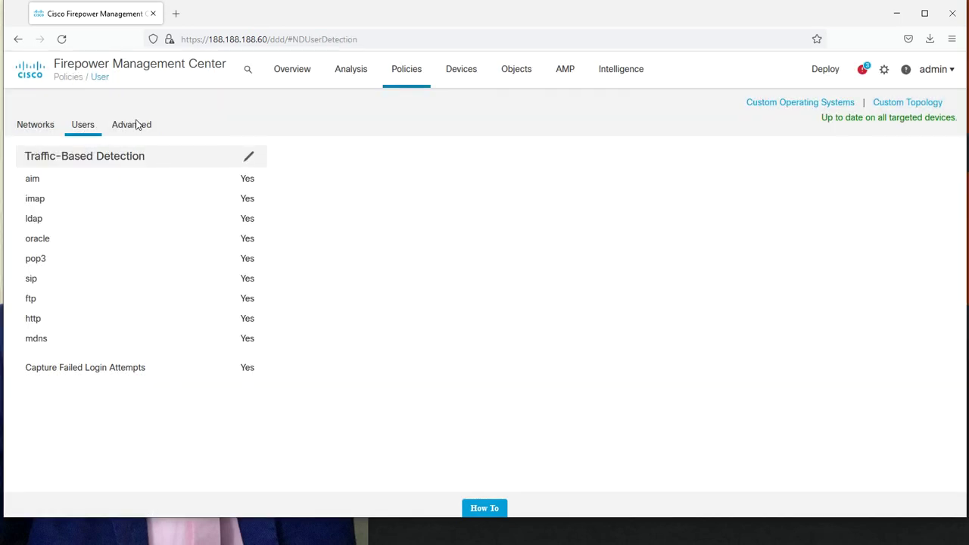
pyautogui.click(135, 125)
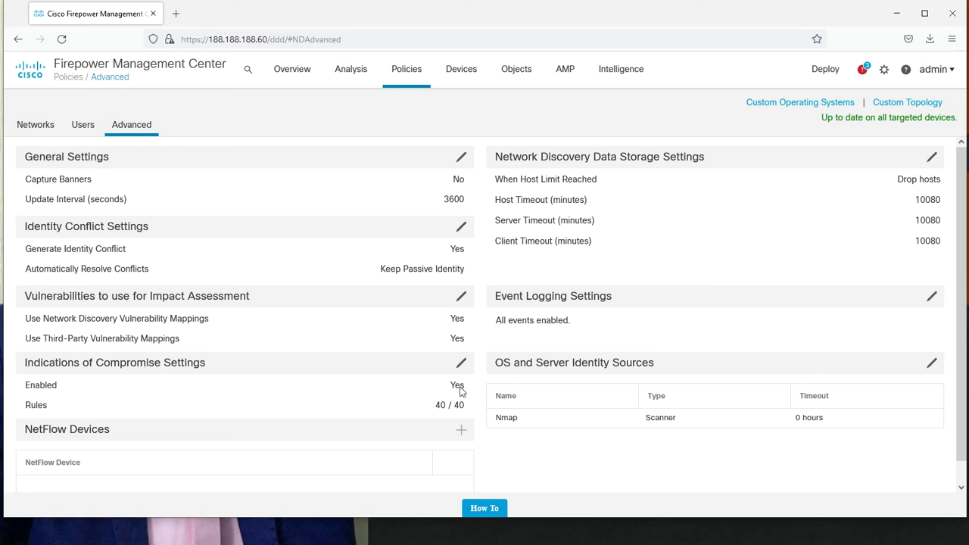
pyautogui.click(460, 364)
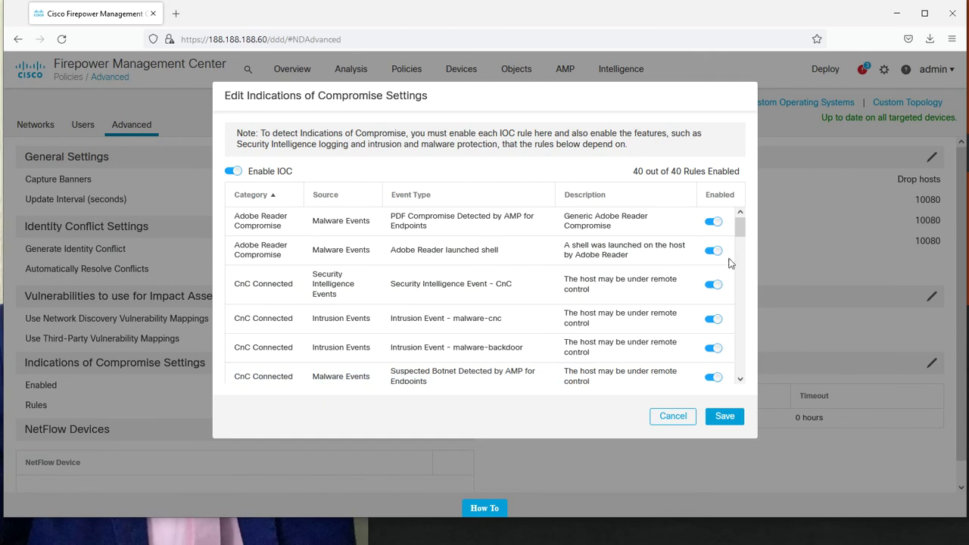
pyautogui.moveTo(741, 236); pyautogui.dragTo(736, 390)
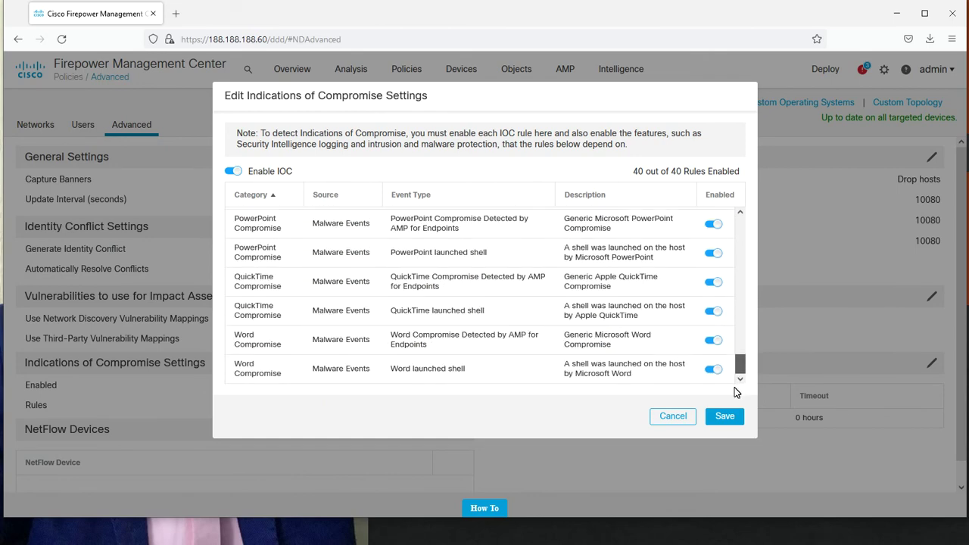
pyautogui.click(674, 415)
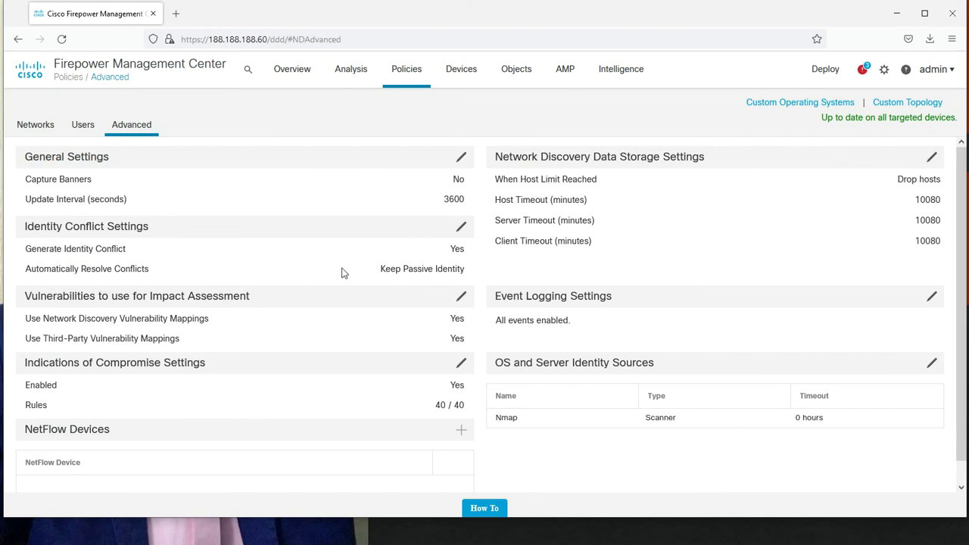
# Return to the Summary Dashboard, show the last 1 hour of data and review the Network traffic widgets.
pyautogui.moveTo(293, 74)
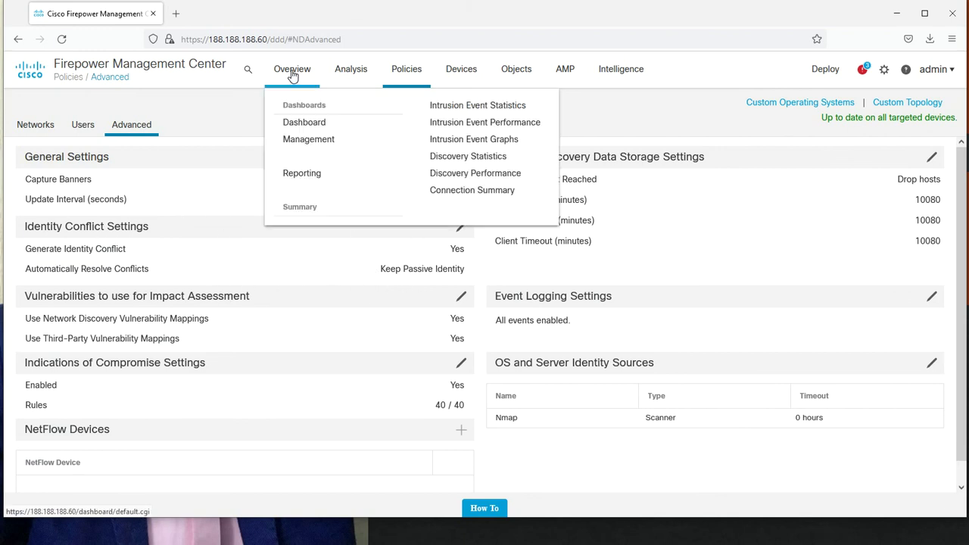
pyautogui.click(304, 125)
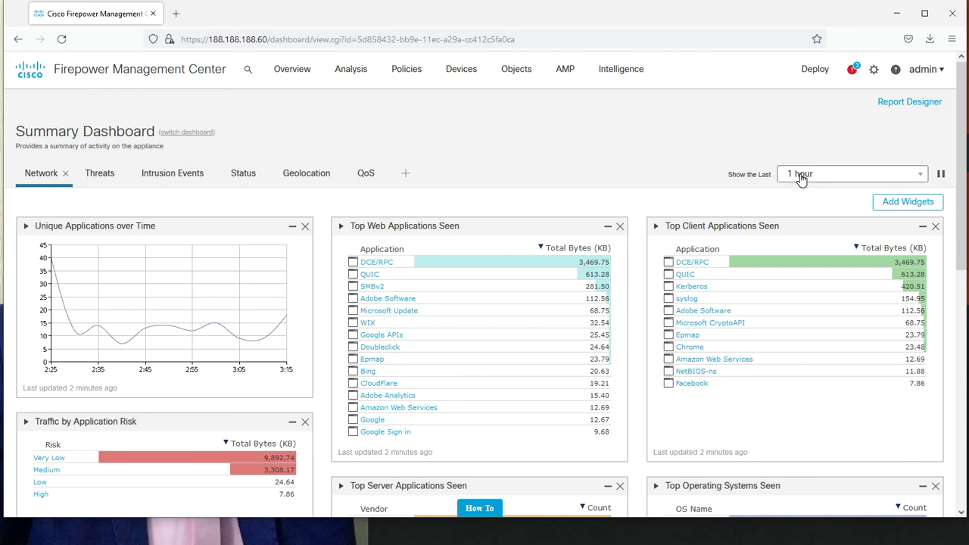
pyautogui.click(919, 178)
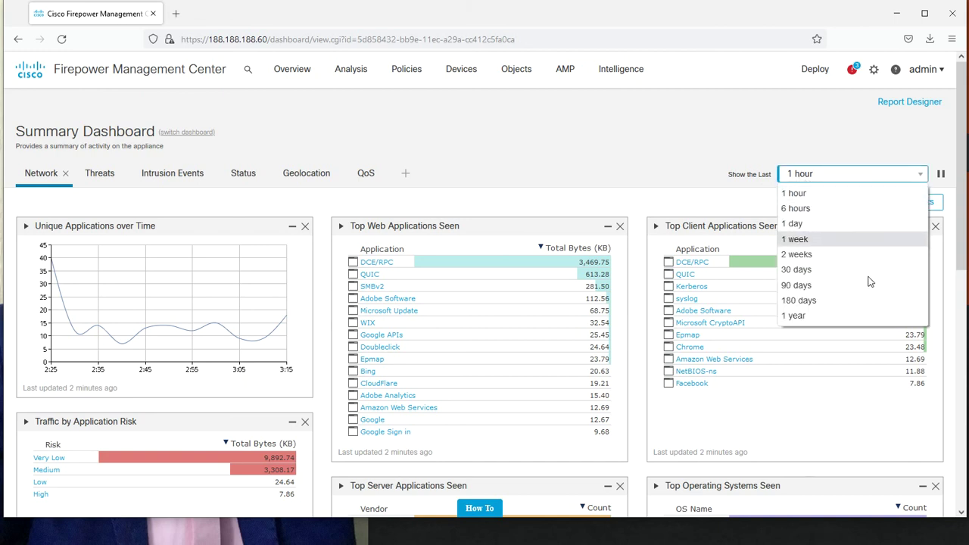
pyautogui.click(796, 193)
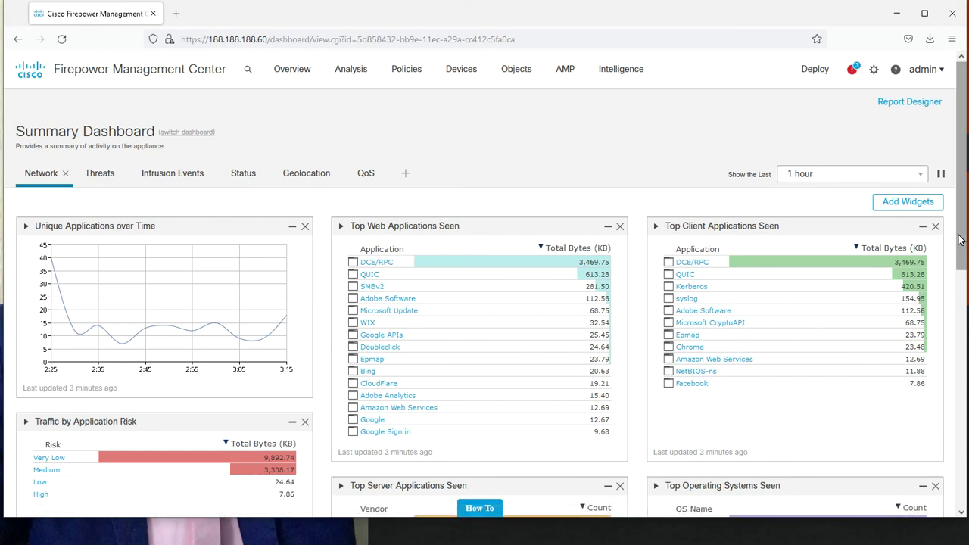
pyautogui.moveTo(959, 239); pyautogui.dragTo(953, 353)
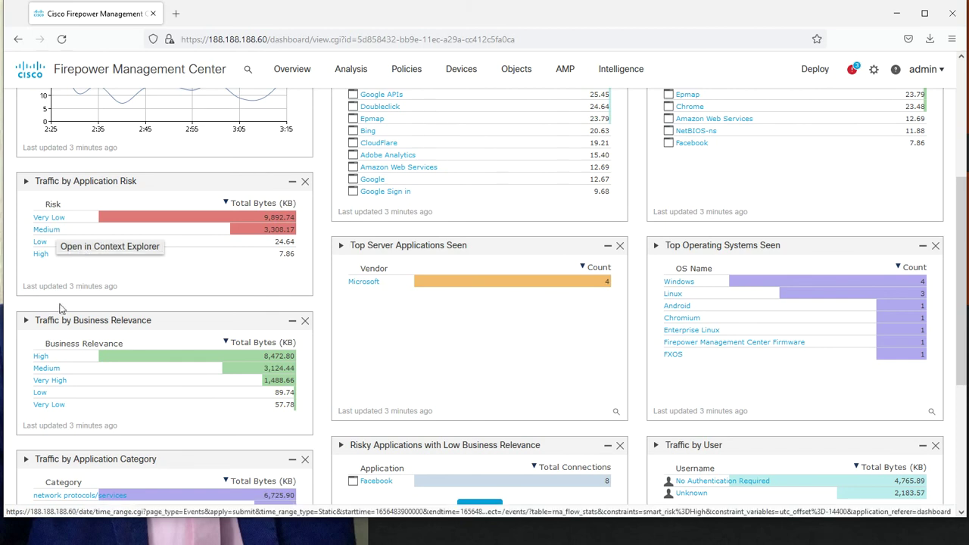
# Drill into the Microsoft vendor under Top Server Applications Seen and examine the host profile's IP address and device.
pyautogui.rightClick(410, 285)
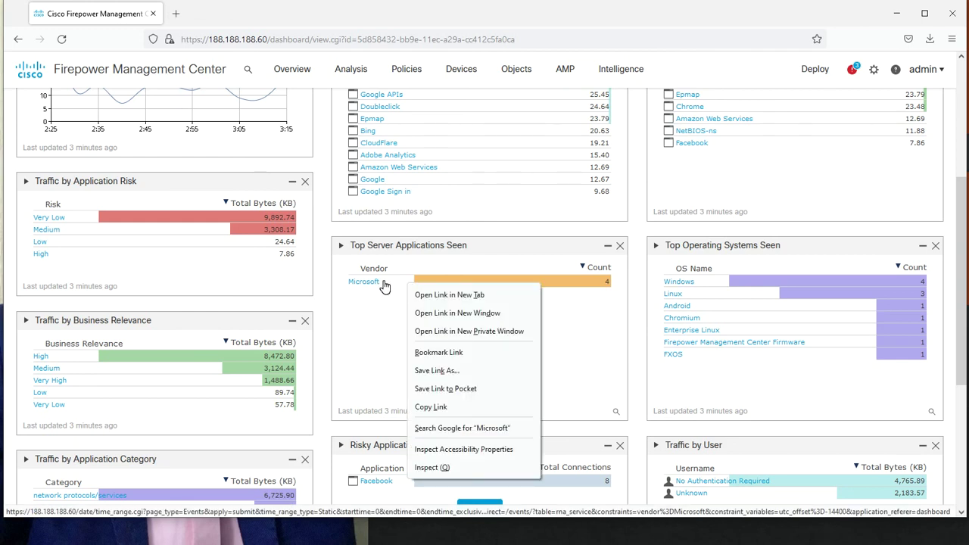
pyautogui.click(385, 285)
pyautogui.click(385, 286)
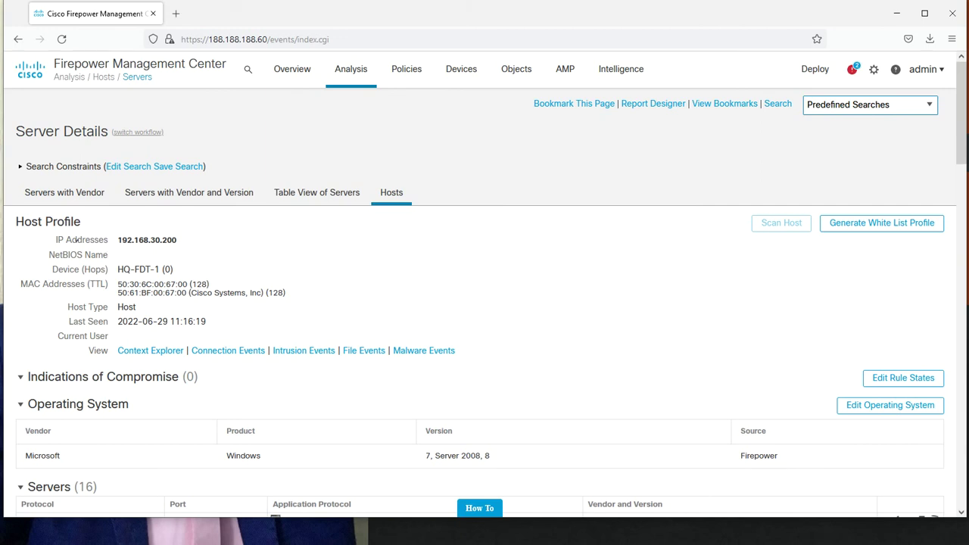
pyautogui.moveTo(151, 242); pyautogui.dragTo(182, 249)
pyautogui.moveTo(118, 270); pyautogui.dragTo(176, 278)
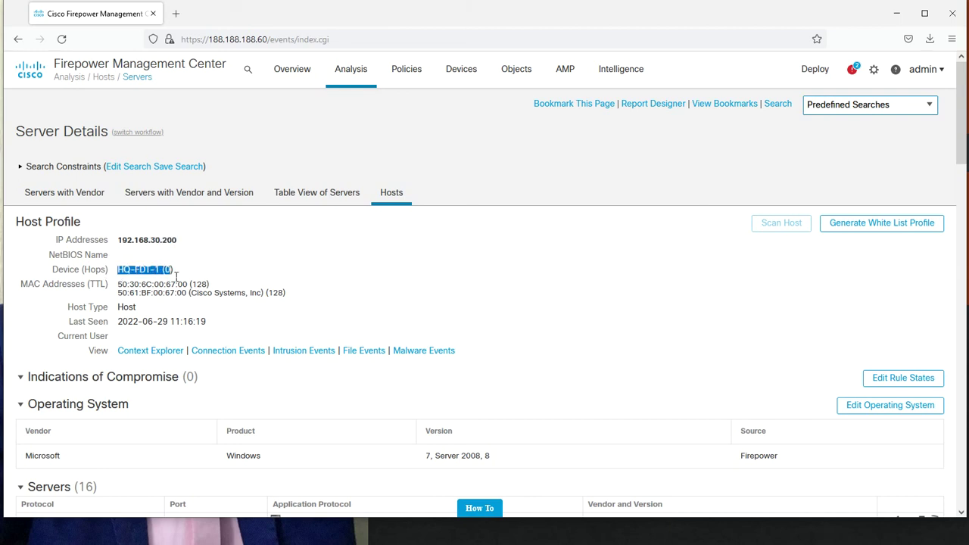
pyautogui.click(132, 277)
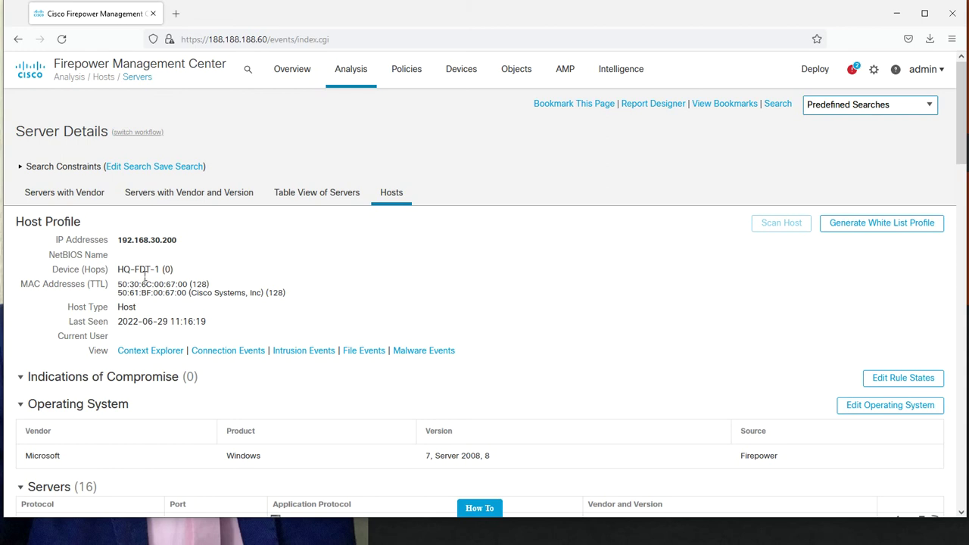
# Switch to the PNETLab topology to locate the profiled host's address, and return to Firepower Management Center.
pyautogui.hotkey('alt', 'Tab')
pyautogui.hotkey('alt', 'Tab')
pyautogui.hotkey('alt', 'Tab')
pyautogui.hotkey('alt', 'Tab')
pyautogui.hotkey('alt', 'Tab')
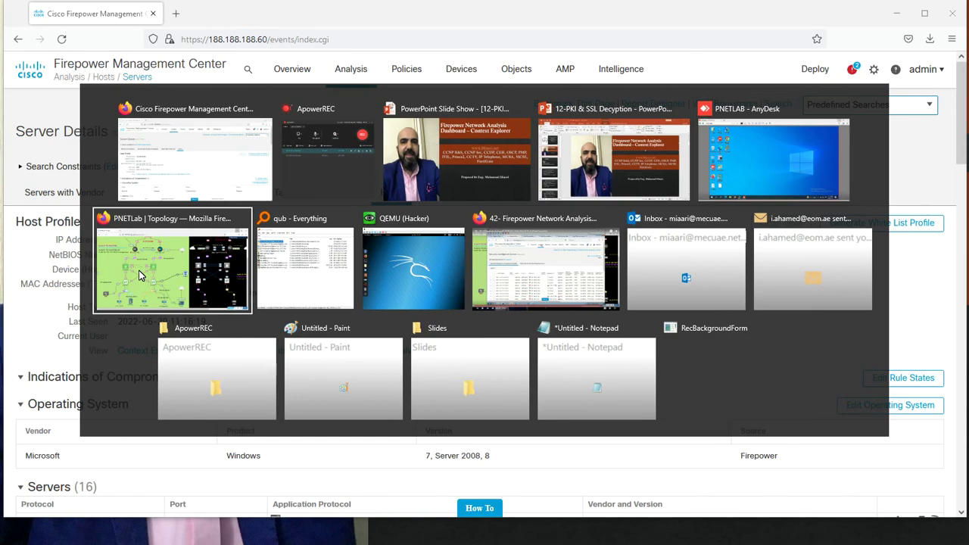
pyautogui.click(139, 275)
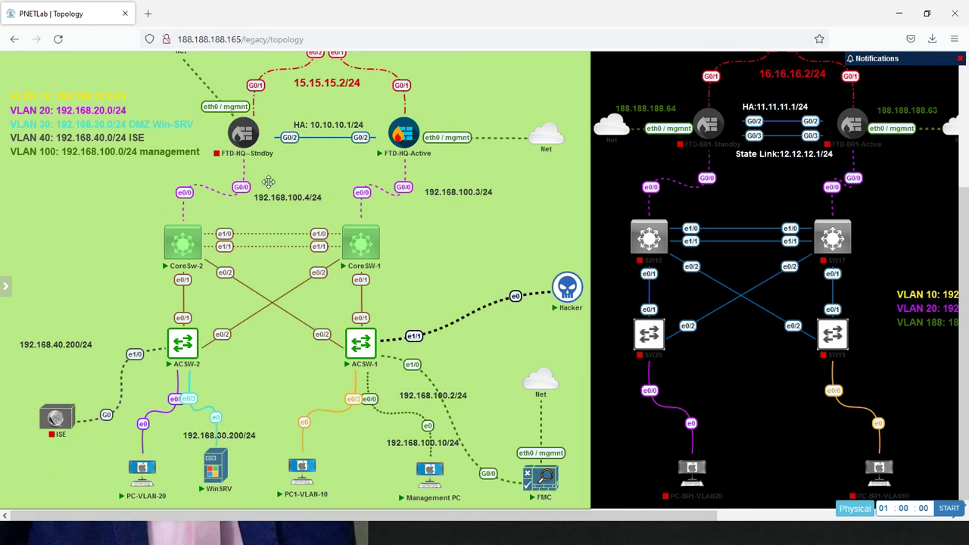
pyautogui.hotkey('alt', 'Tab')
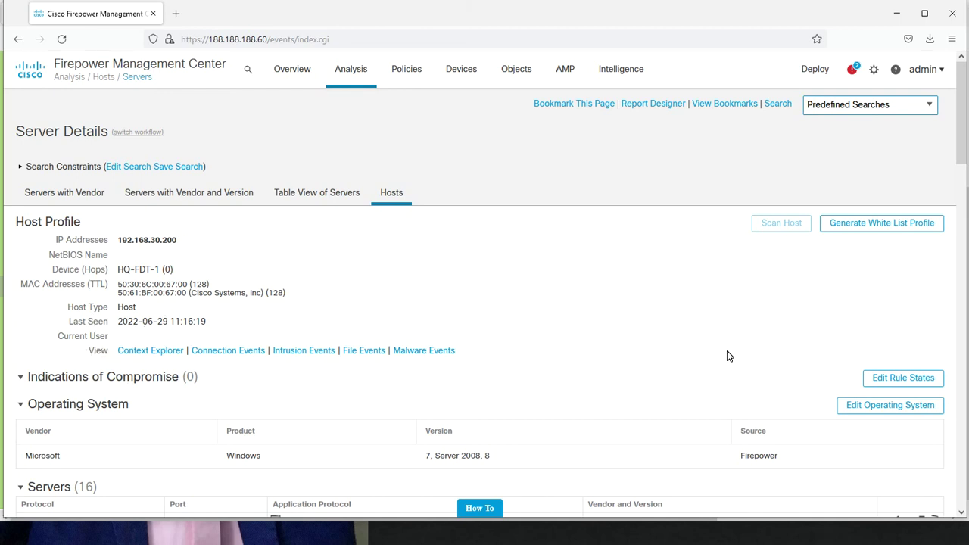
# Review the host profile's servers, applications, host protocols and most recent malware detections.
pyautogui.moveTo(961, 156); pyautogui.dragTo(941, 233)
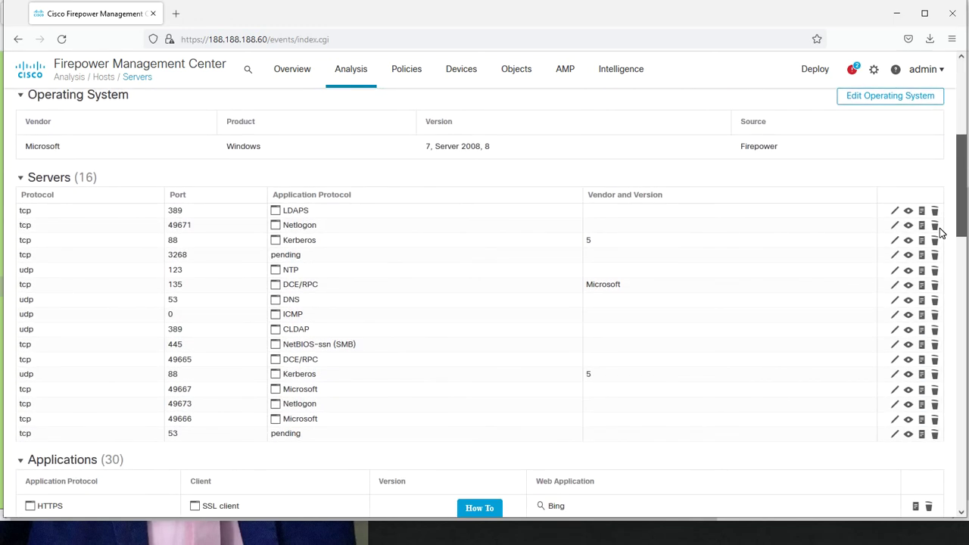
pyautogui.moveTo(941, 233); pyautogui.dragTo(929, 308)
pyautogui.scroll(-1, 928, 308)
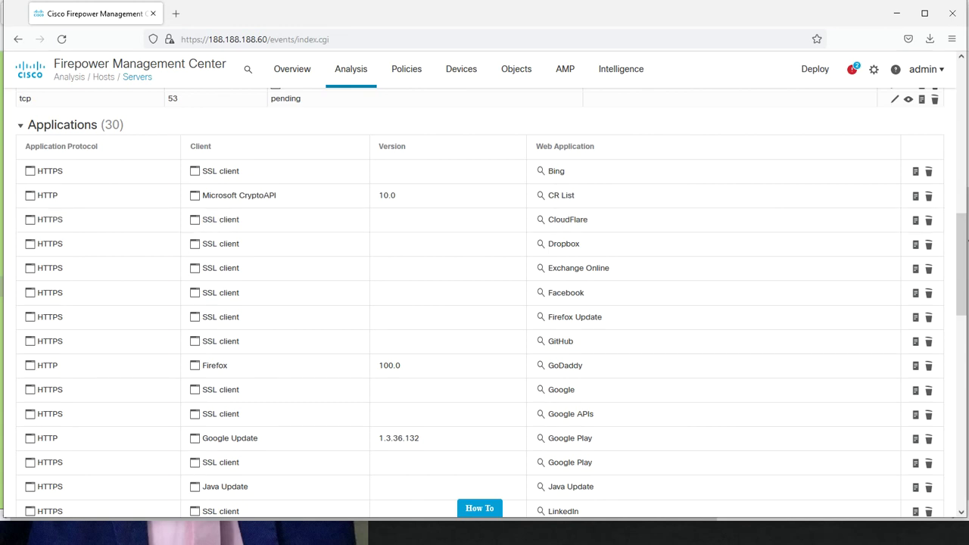
pyautogui.moveTo(962, 239); pyautogui.dragTo(946, 451)
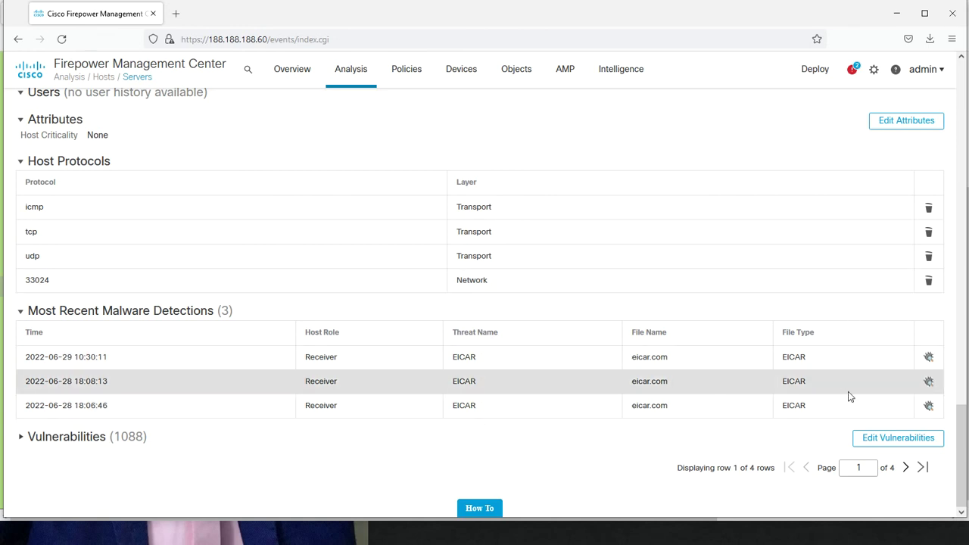
pyautogui.click(929, 358)
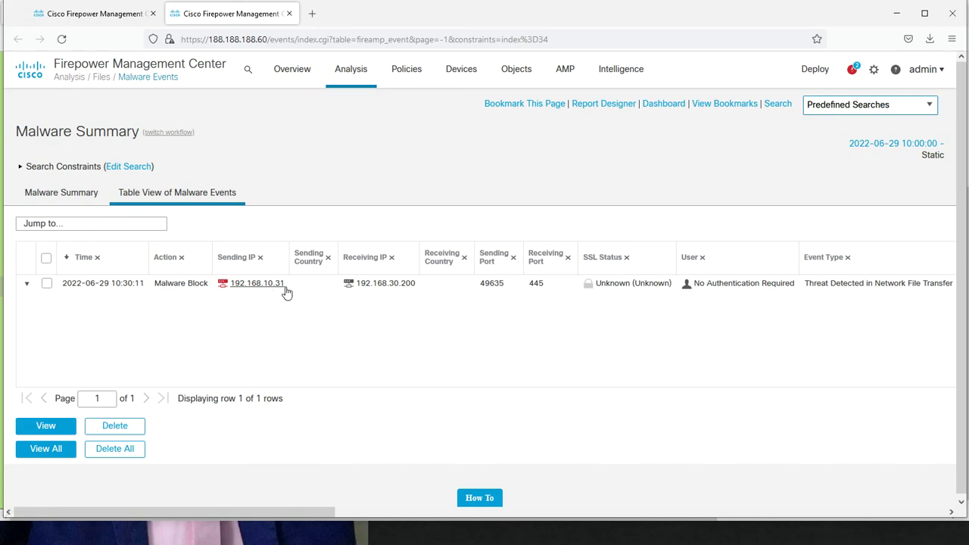
pyautogui.hotkey('alt', 'Tab')
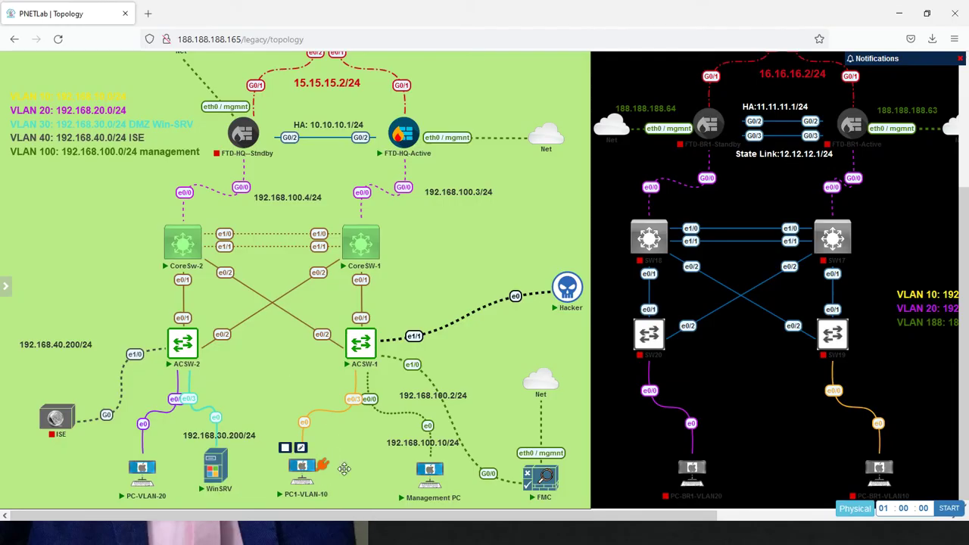
pyautogui.hotkey('alt', 'Tab')
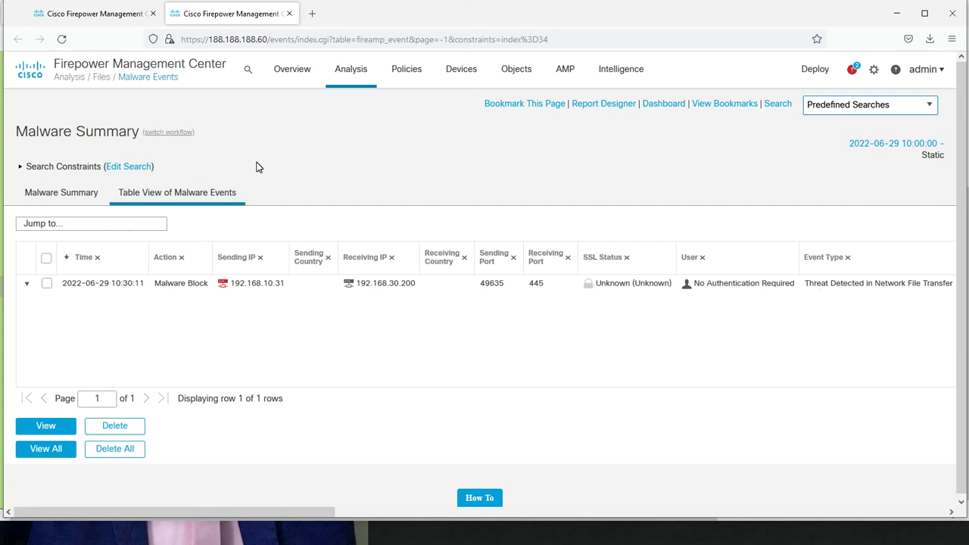
# Reopen the Summary Dashboard from the host profile, examine Top Operating Systems Seen and switch to the PNETLab topology for comparison.
pyautogui.click(108, 14)
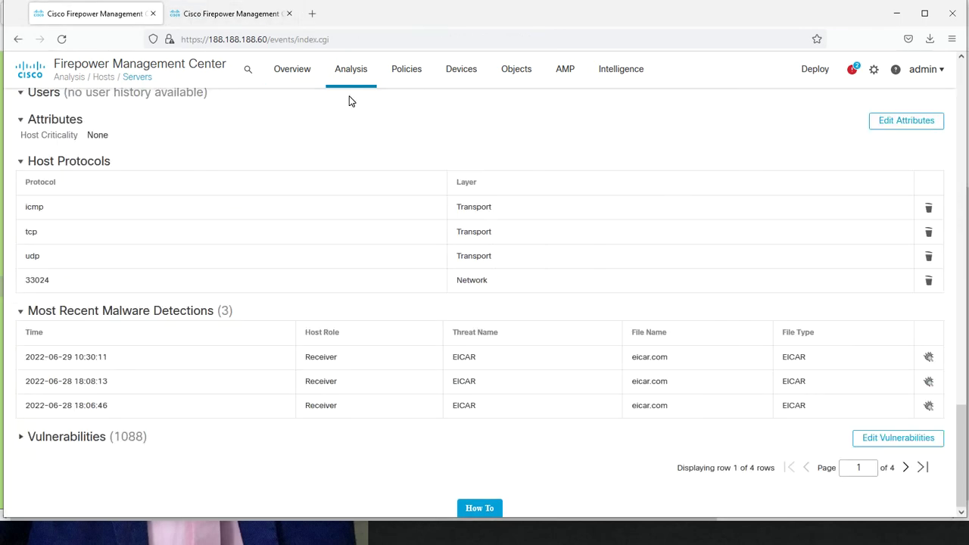
pyautogui.moveTo(288, 73)
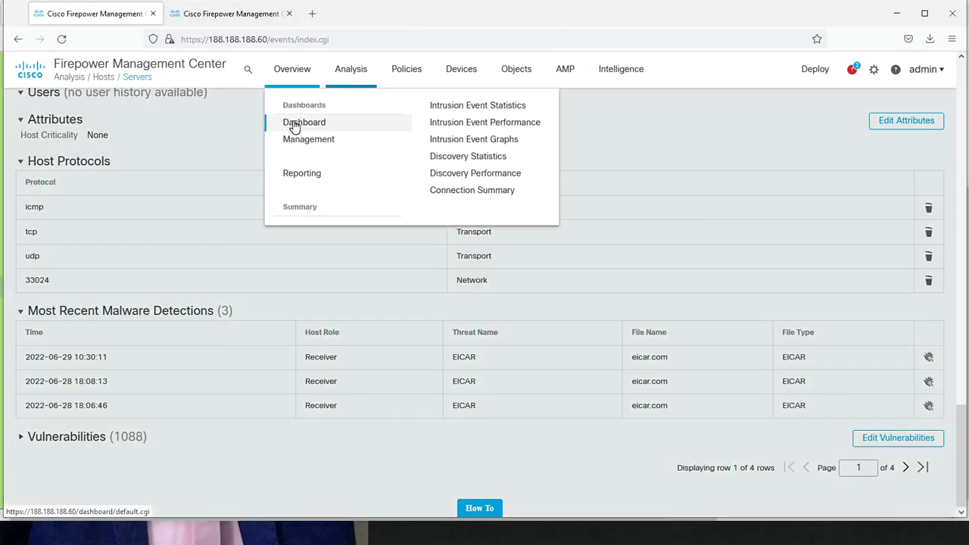
pyautogui.click(293, 124)
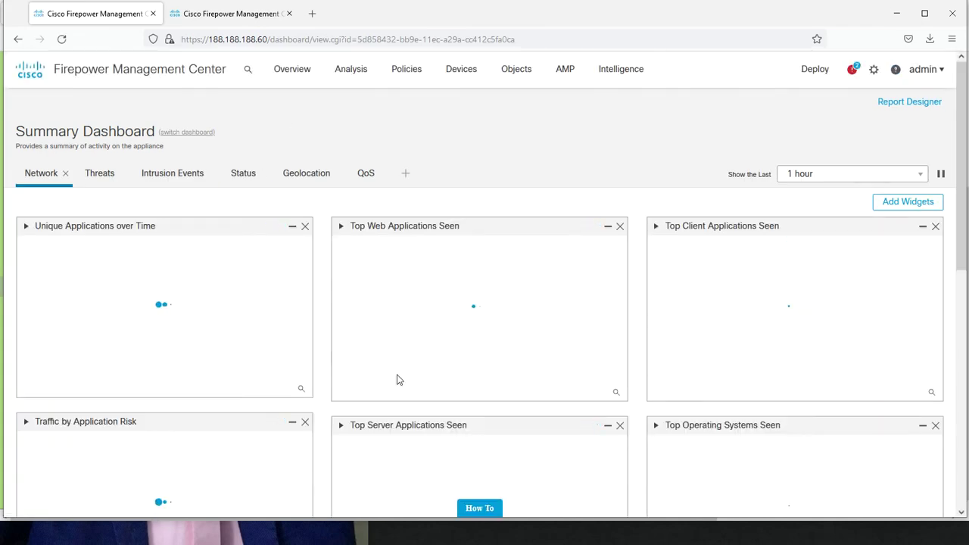
pyautogui.scroll(-5, 936, 303)
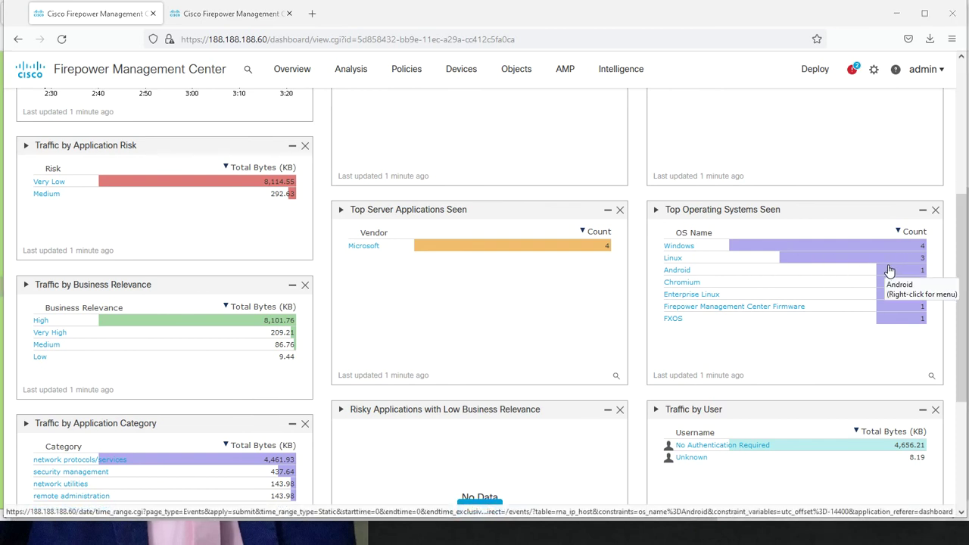
pyautogui.hotkey('alt', 'Tab')
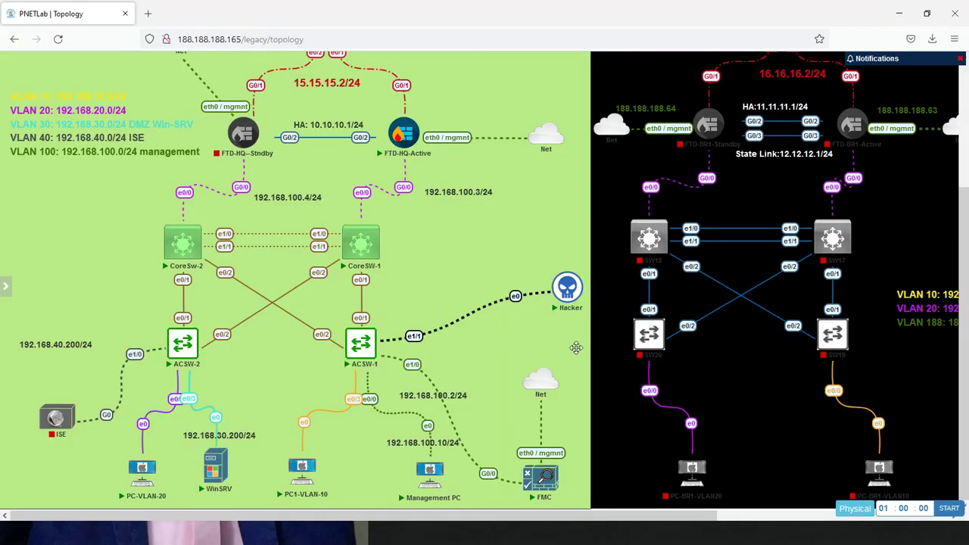
# Locate the FMC and FTD-HQ-Active nodes in the PNETLab topology and return to Firepower Management Center.
pyautogui.moveTo(550, 478)
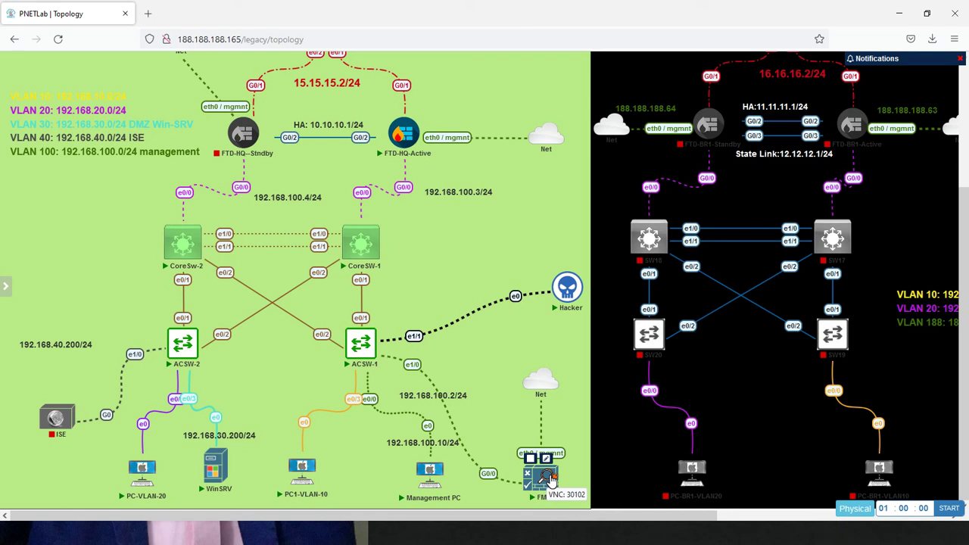
pyautogui.moveTo(409, 142)
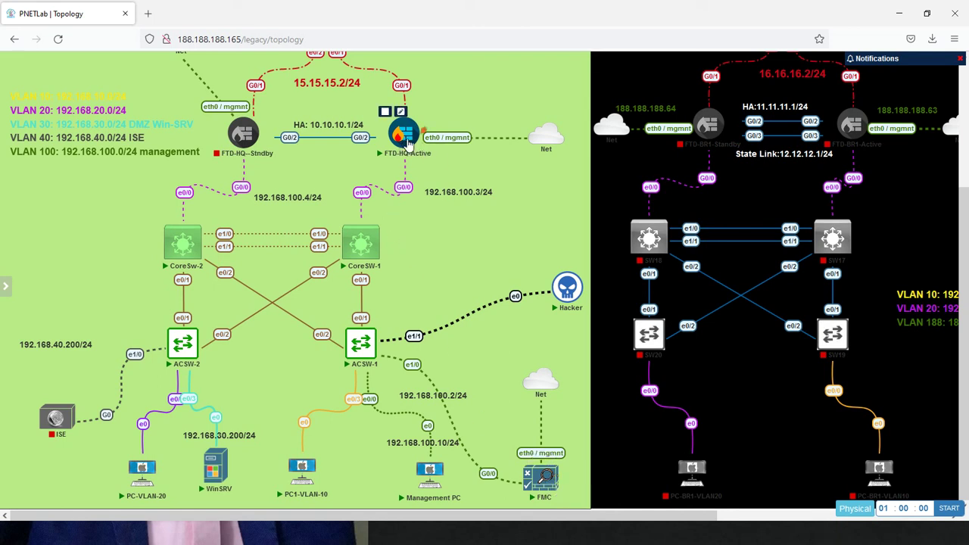
pyautogui.moveTo(575, 299)
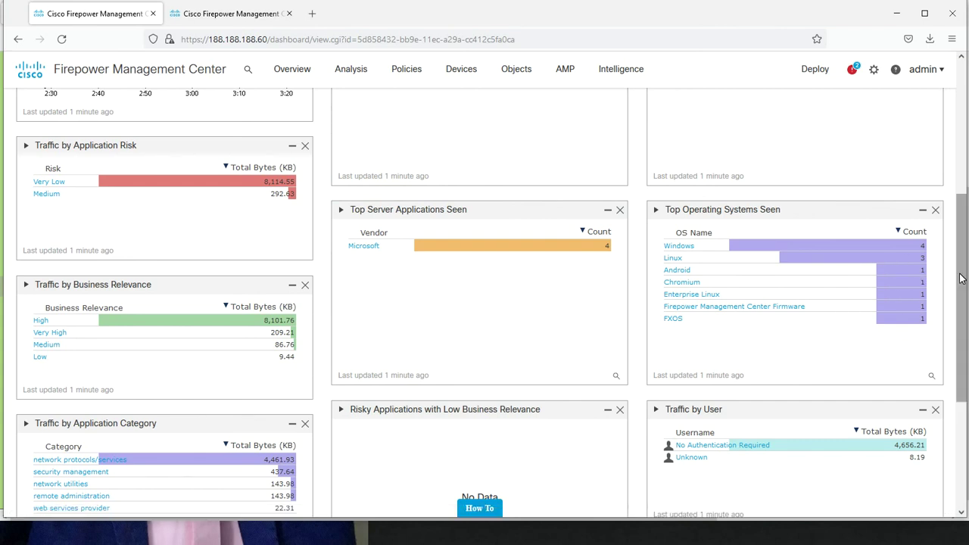
# Review the Network dashboard's traffic by application category, traffic by user and connections by URL category.
pyautogui.moveTo(961, 280); pyautogui.dragTo(962, 353)
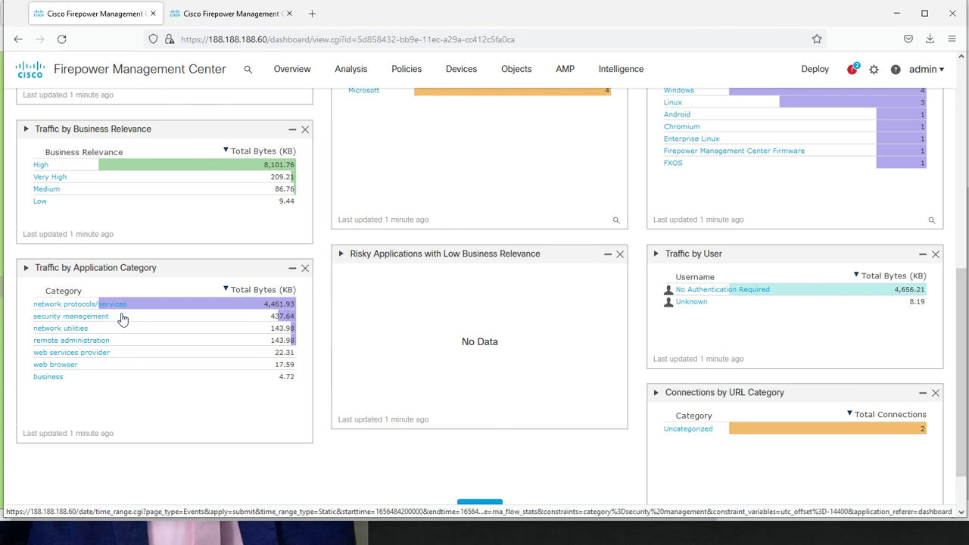
pyautogui.rightClick(168, 304)
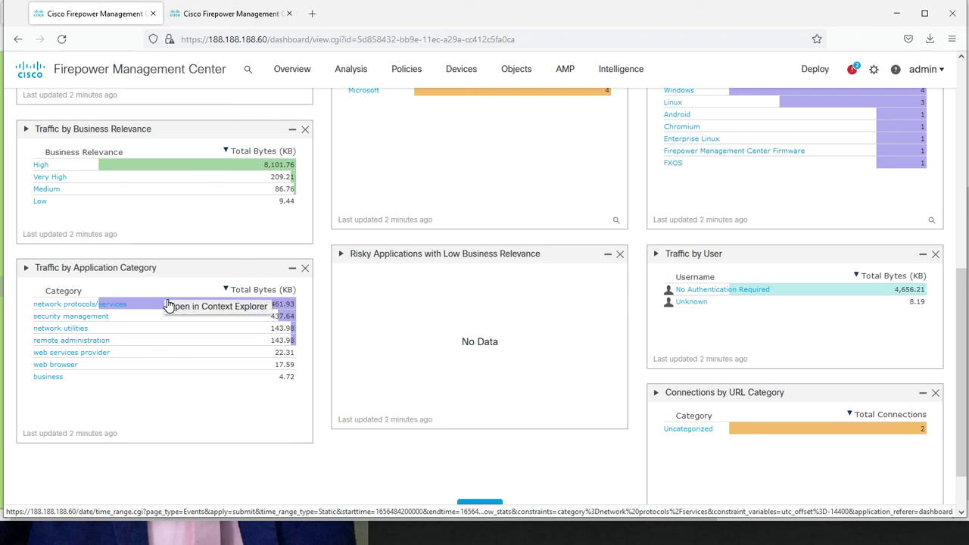
pyautogui.click(463, 271)
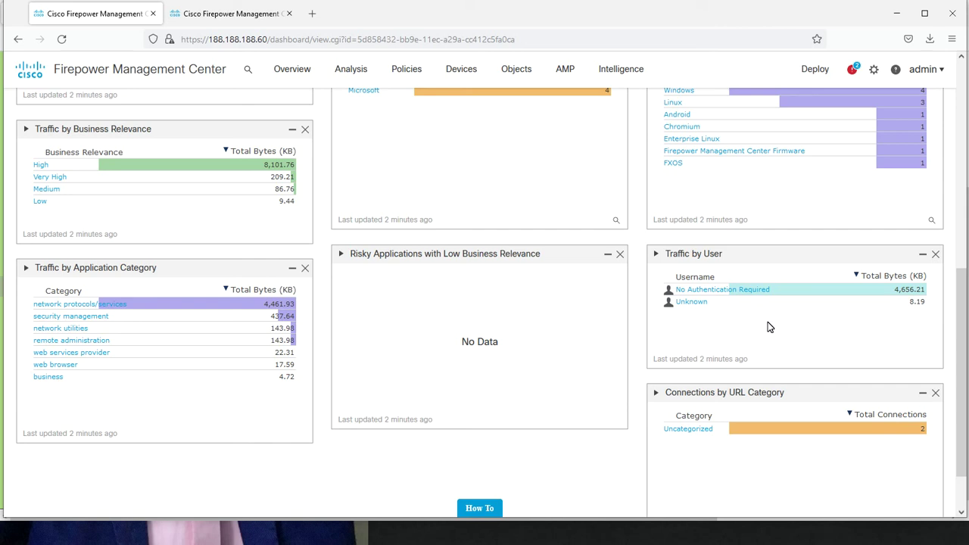
pyautogui.moveTo(958, 335); pyautogui.dragTo(955, 367)
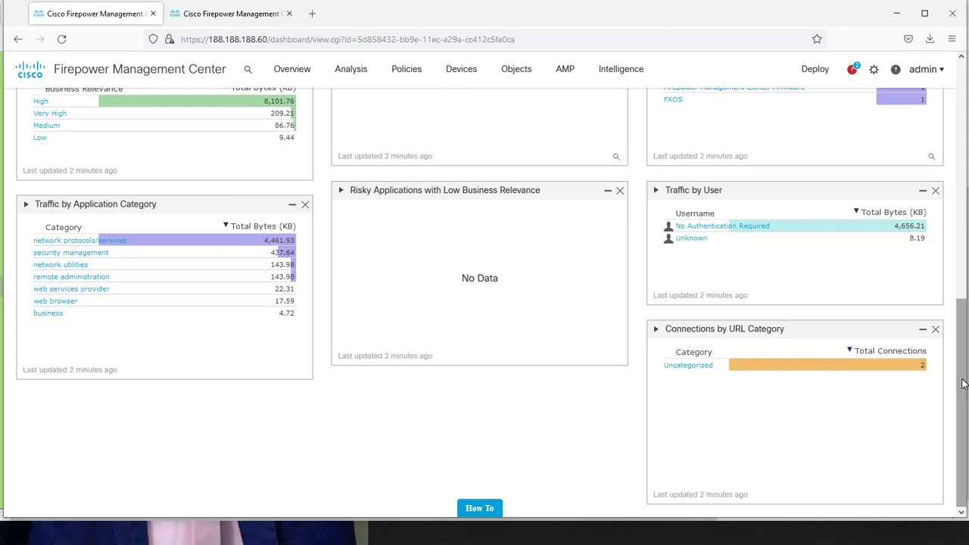
pyautogui.moveTo(960, 385); pyautogui.dragTo(941, 72)
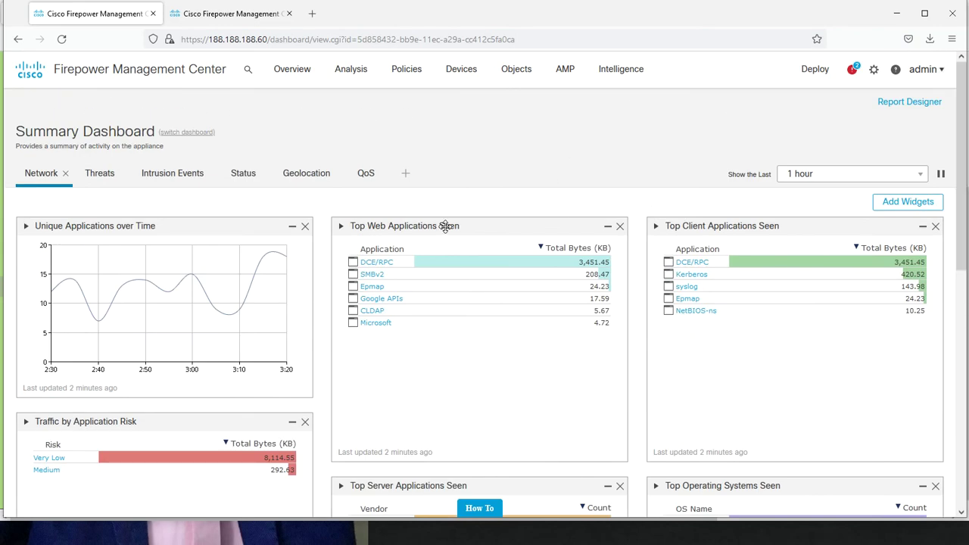
# Open the Threats dashboard and inspect the indications of compromise for hosts 192.168.10.31, 192.168.20.20 and 192.168.30.8.
pyautogui.click(105, 171)
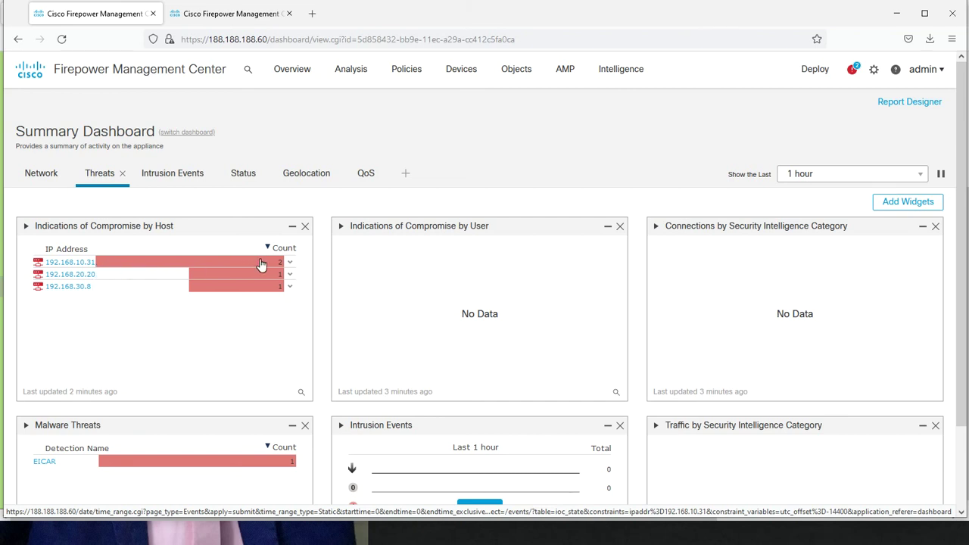
pyautogui.click(291, 263)
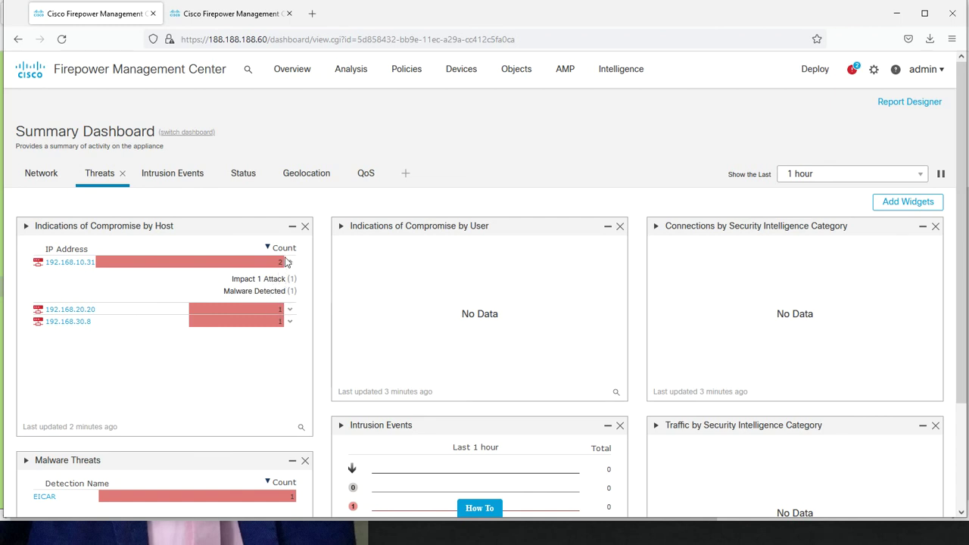
pyautogui.click(292, 263)
pyautogui.click(292, 276)
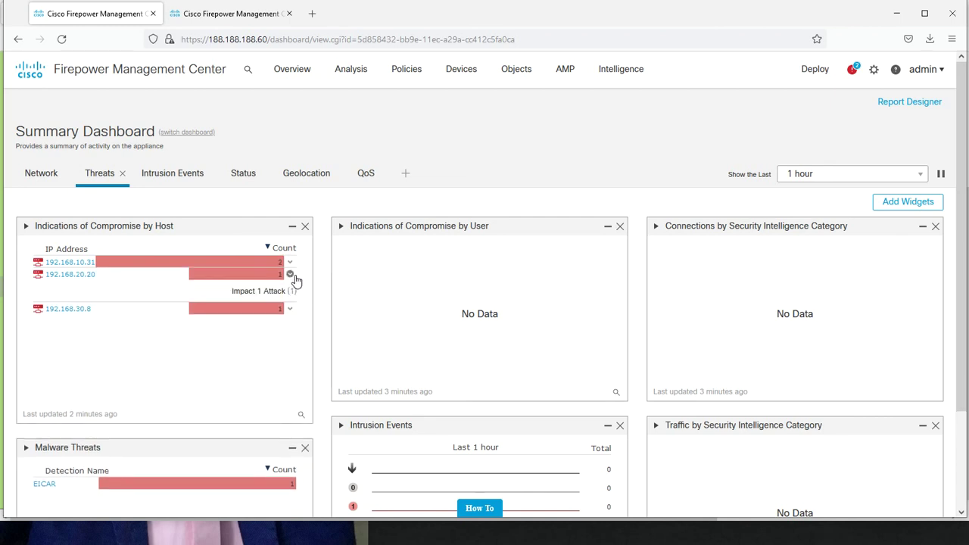
pyautogui.click(292, 275)
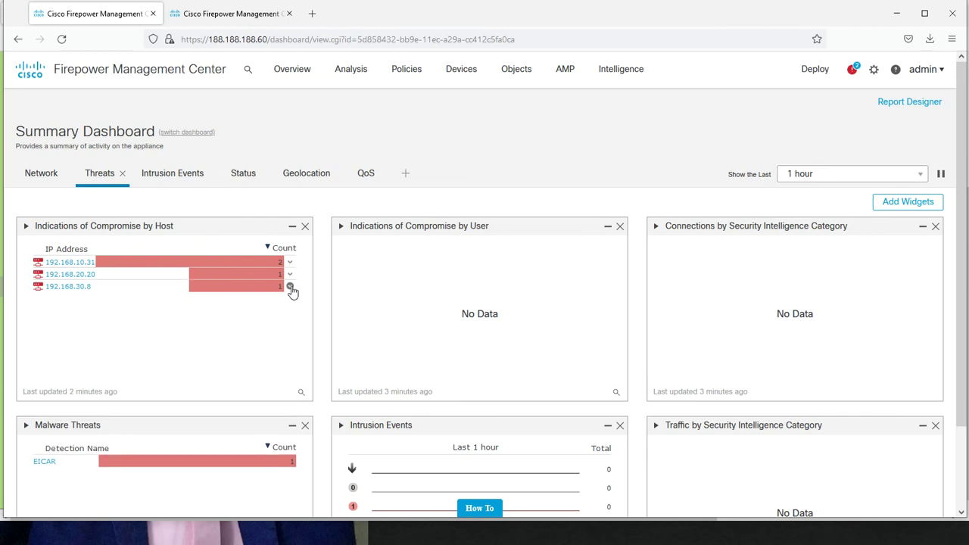
pyautogui.click(292, 288)
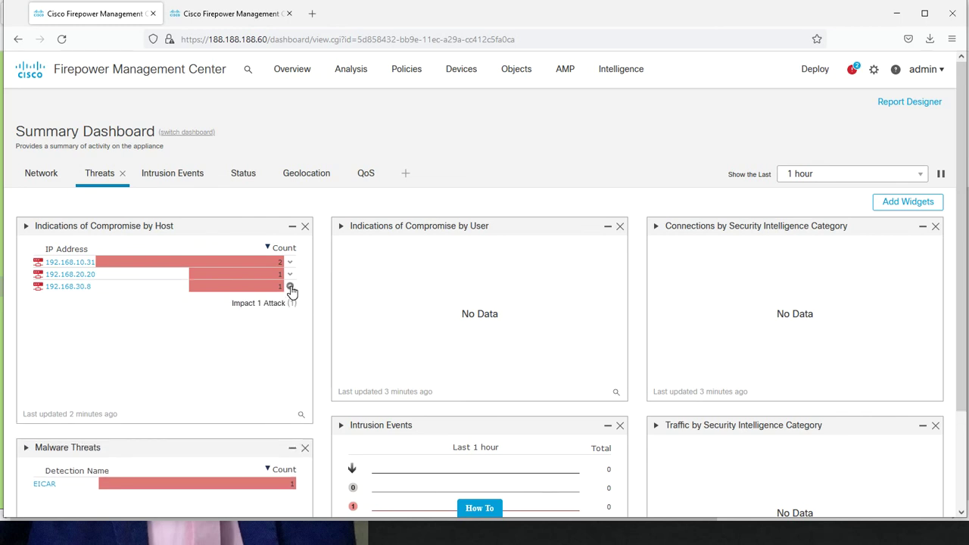
pyautogui.click(291, 289)
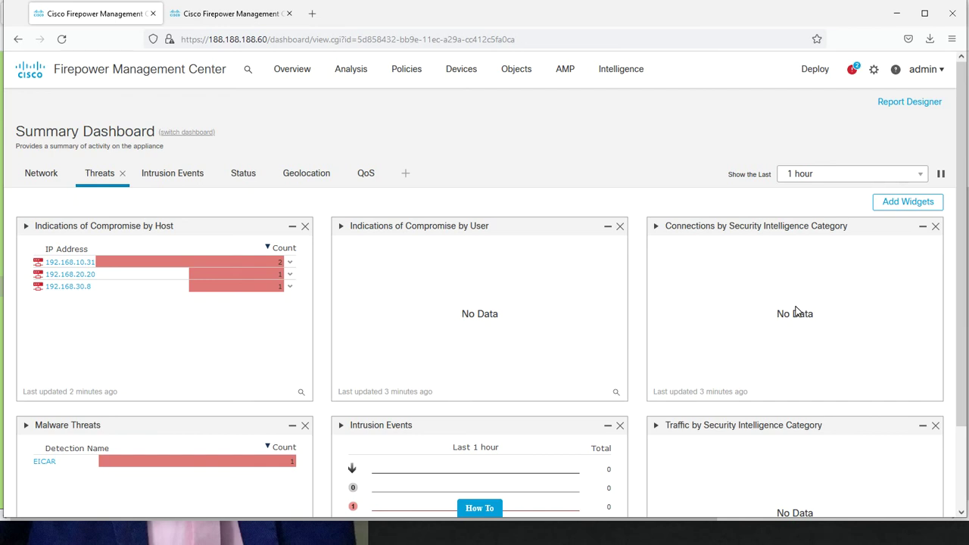
# Set the dashboard time range to 1 day and review the refreshed threat widgets.
pyautogui.click(835, 174)
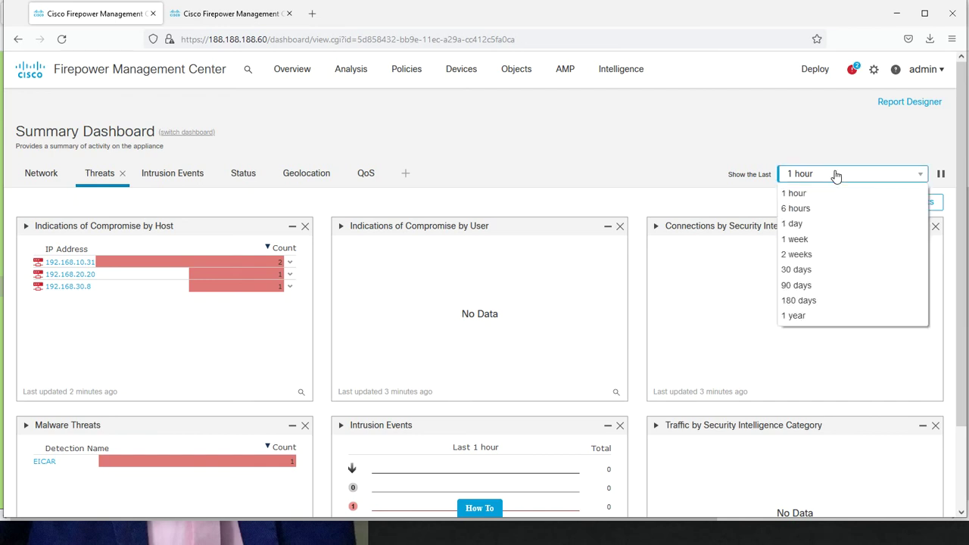
pyautogui.click(819, 224)
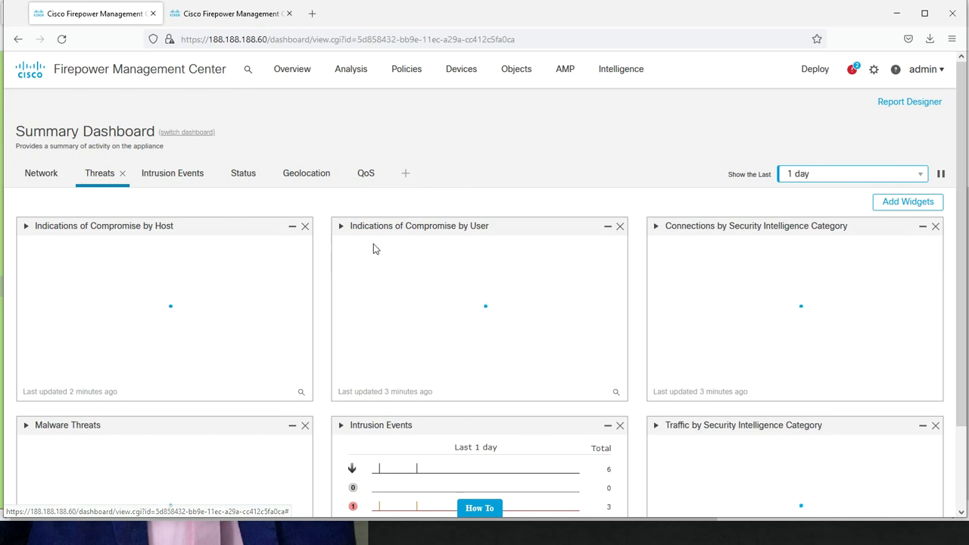
pyautogui.click(829, 174)
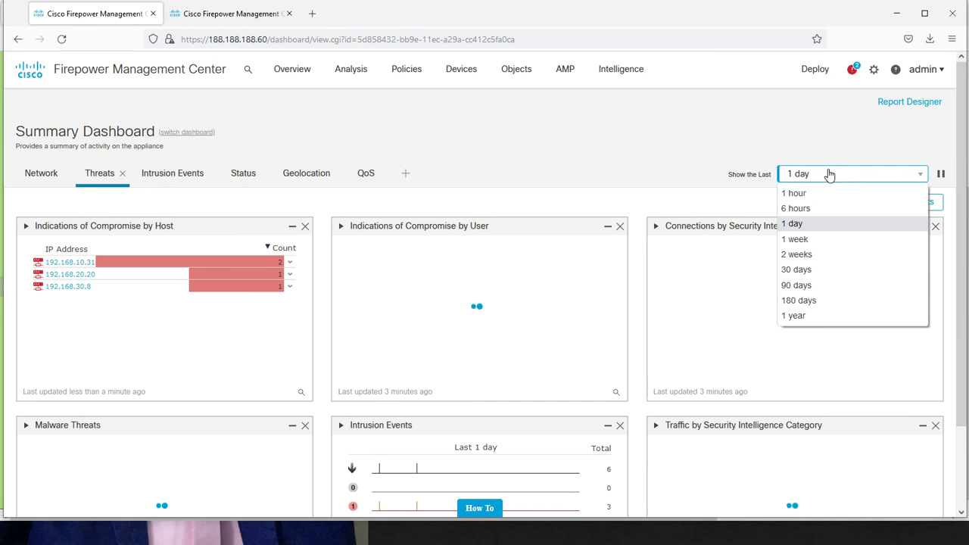
pyautogui.click(699, 130)
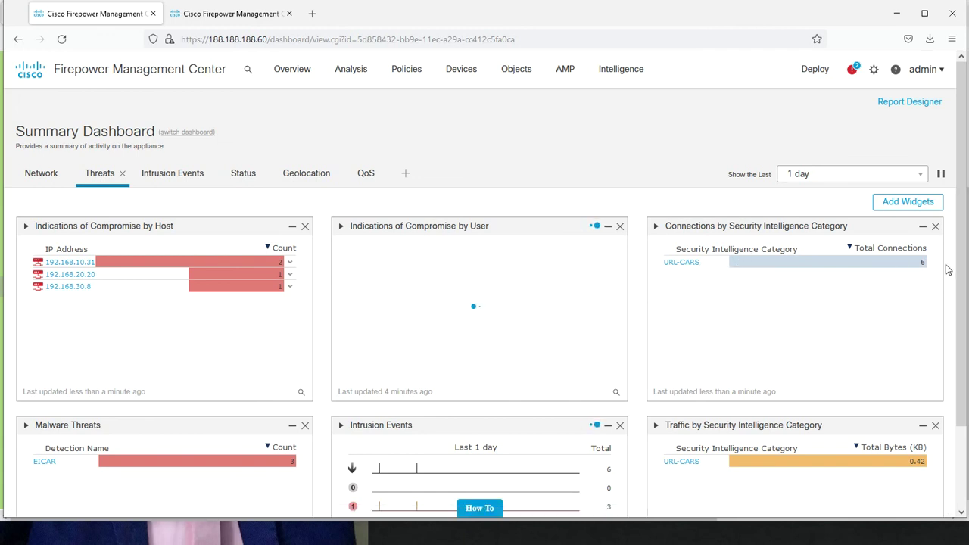
pyautogui.scroll(-3, 952, 355)
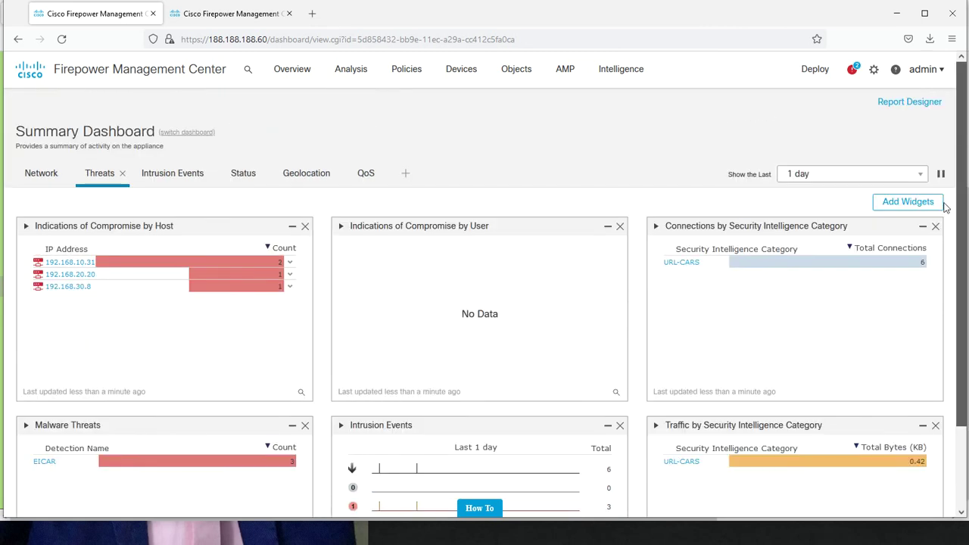
pyautogui.moveTo(964, 393); pyautogui.dragTo(946, 205)
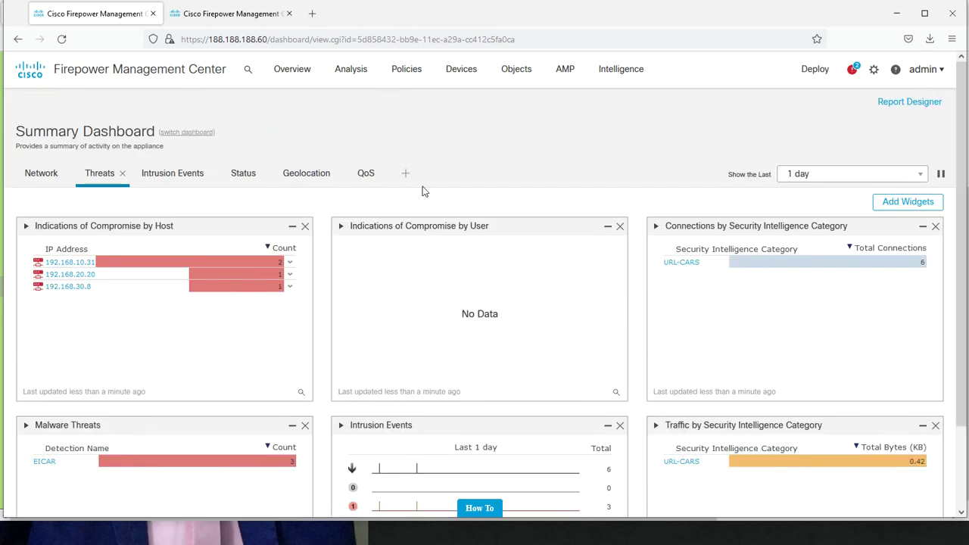
# Open the Intrusion Events dashboard, review its attacker, target and event widgets, and locate the targeted hosts in the PNETLab topology.
pyautogui.click(186, 178)
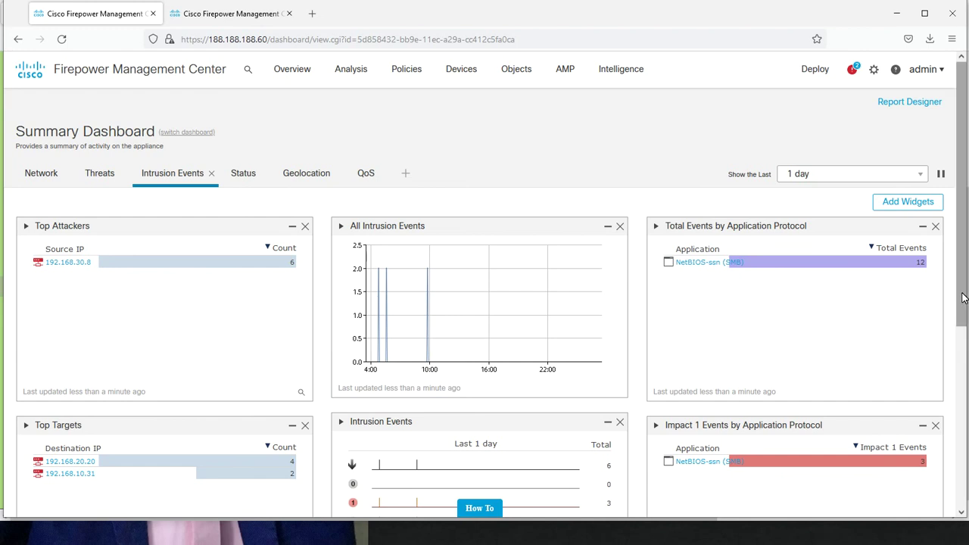
pyautogui.moveTo(962, 298); pyautogui.dragTo(958, 379)
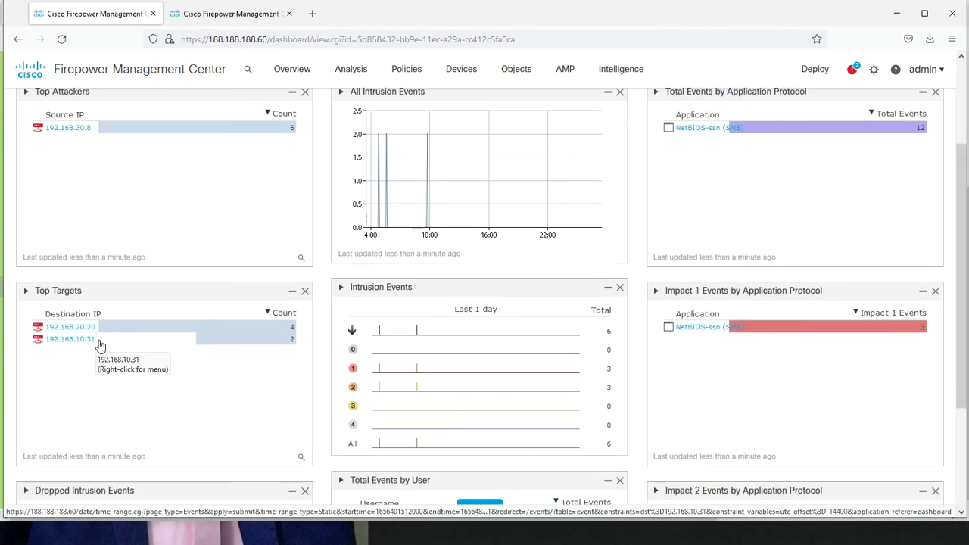
pyautogui.hotkey('alt', 'Tab')
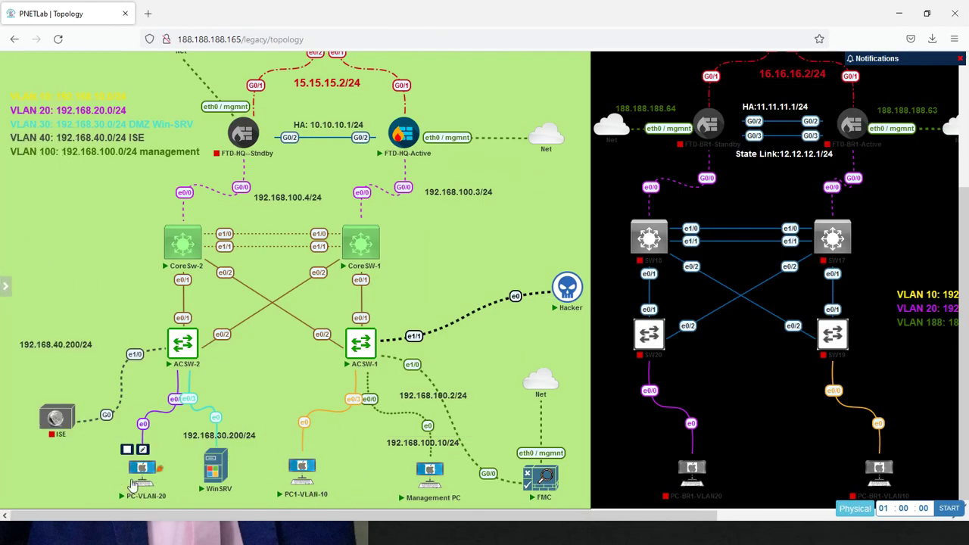
pyautogui.hotkey('alt', 'Tab')
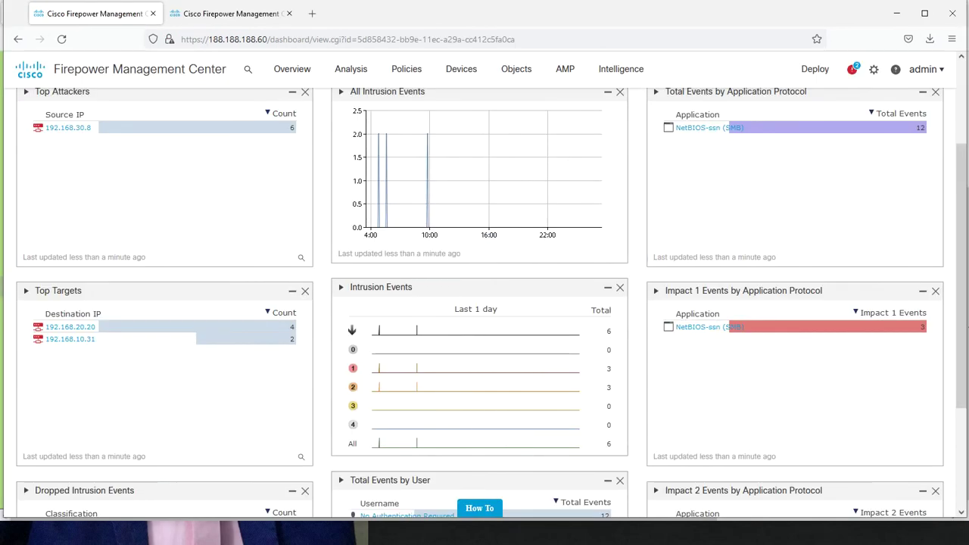
pyautogui.moveTo(963, 325); pyautogui.dragTo(965, 440)
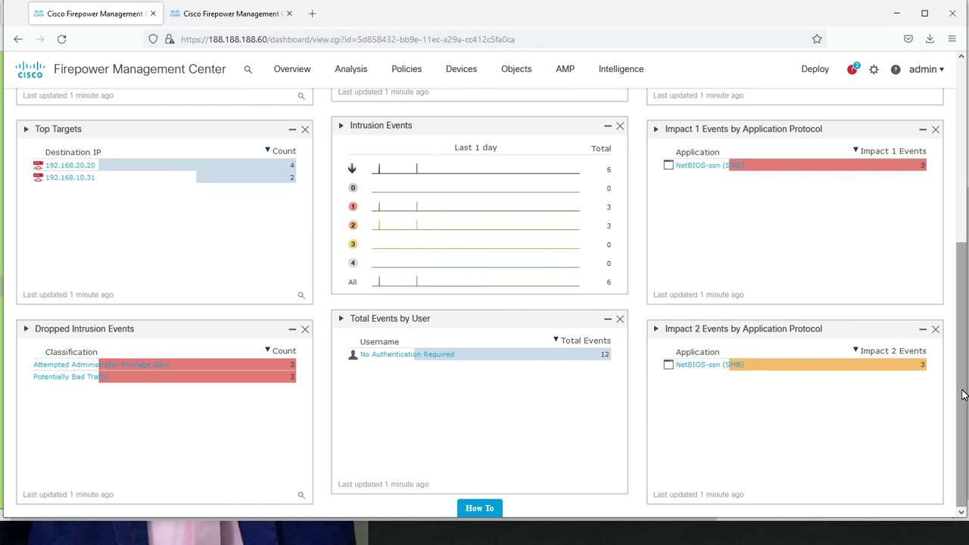
pyautogui.moveTo(963, 394); pyautogui.dragTo(930, 80)
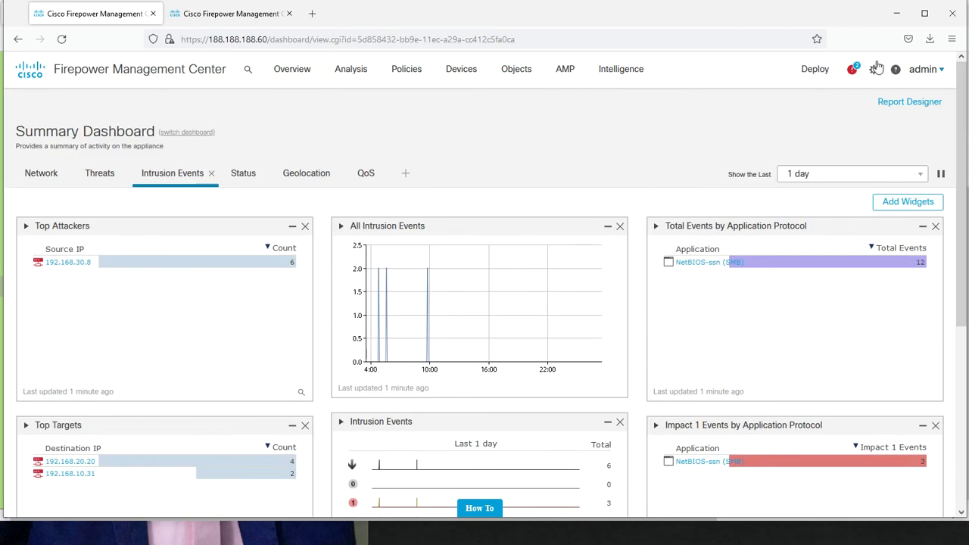
# From the Status dashboard, open the health monitor for disabled appliances, inspect the critical appliances' details and return to the dashboard.
pyautogui.click(249, 176)
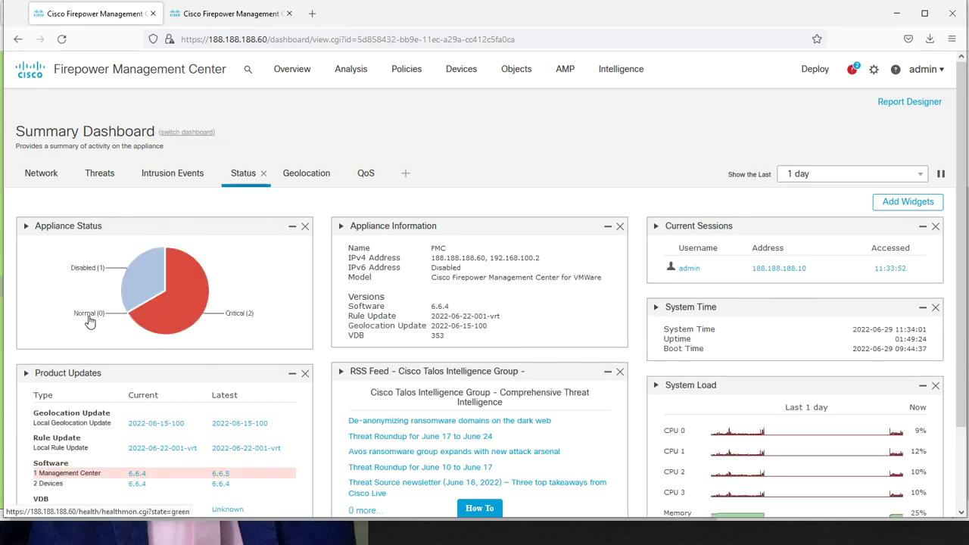
pyautogui.click(152, 274)
pyautogui.rightClick(152, 275)
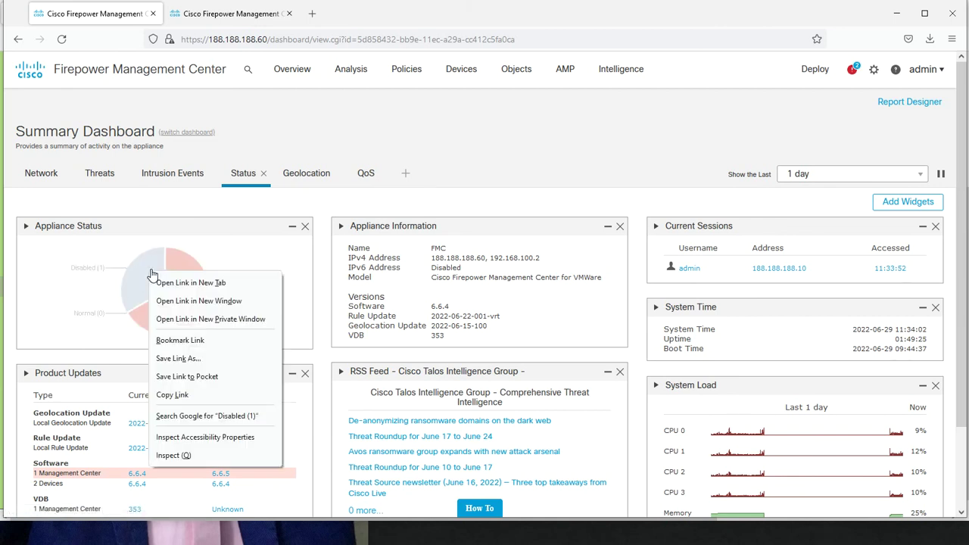
pyautogui.click(144, 278)
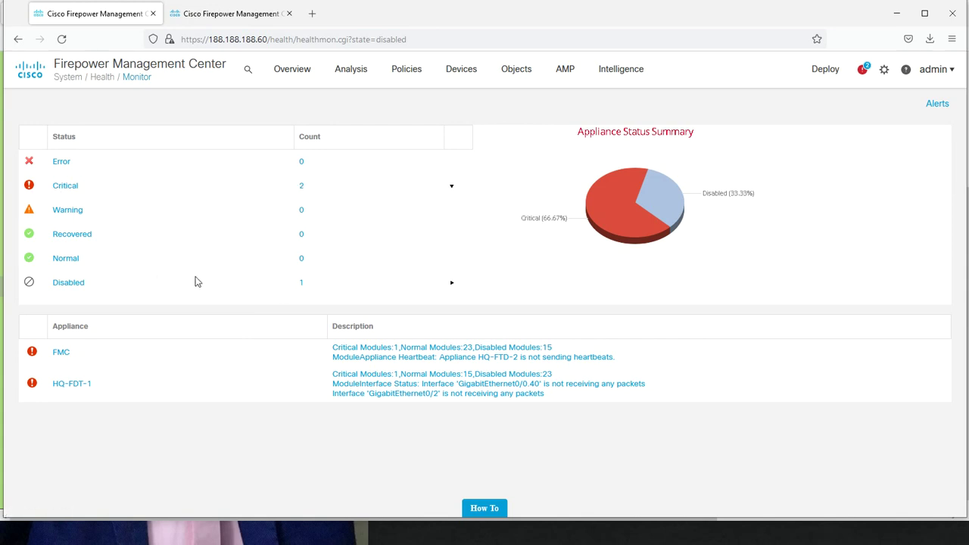
pyautogui.click(302, 186)
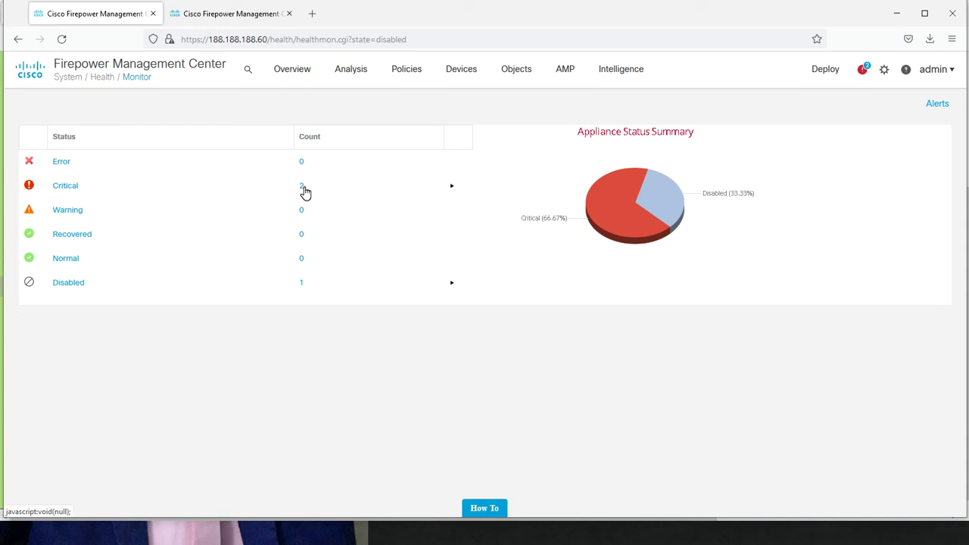
pyautogui.click(303, 189)
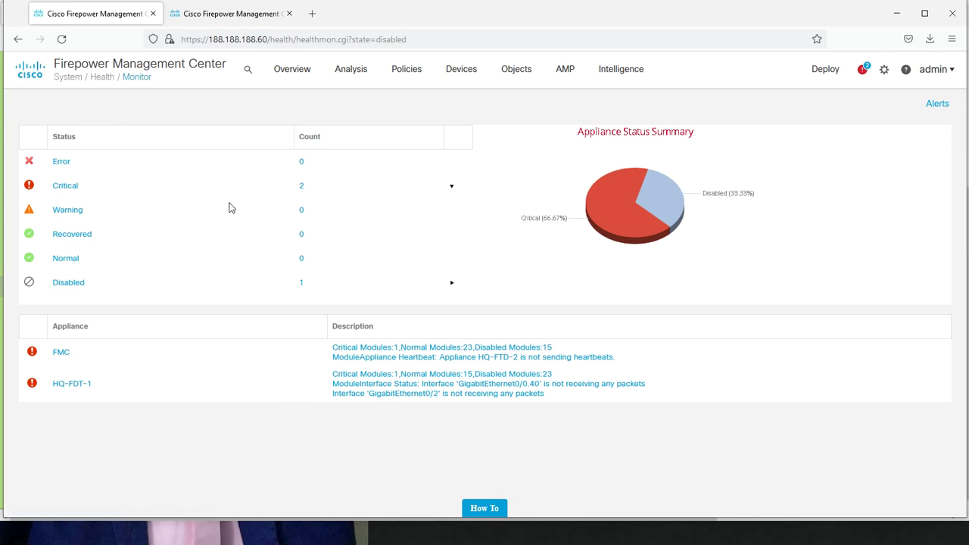
pyautogui.click(262, 159)
pyautogui.click(18, 39)
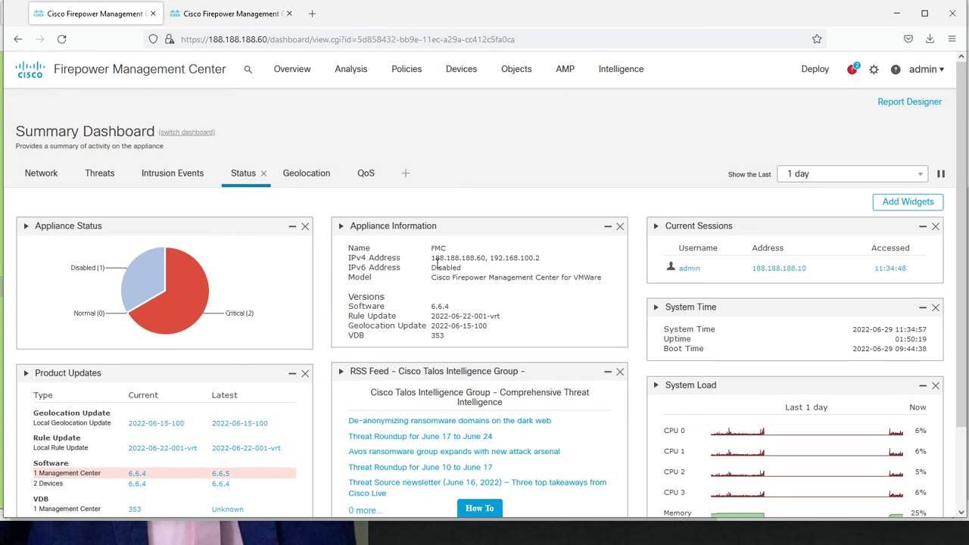
# Check the FMC's IPv4 addresses under Appliance Information against its connections in the PNETLab topology, and return to the dashboard.
pyautogui.moveTo(432, 258); pyautogui.dragTo(545, 263)
pyautogui.doubleClick(457, 264)
pyautogui.hotkey('alt', 'Tab')
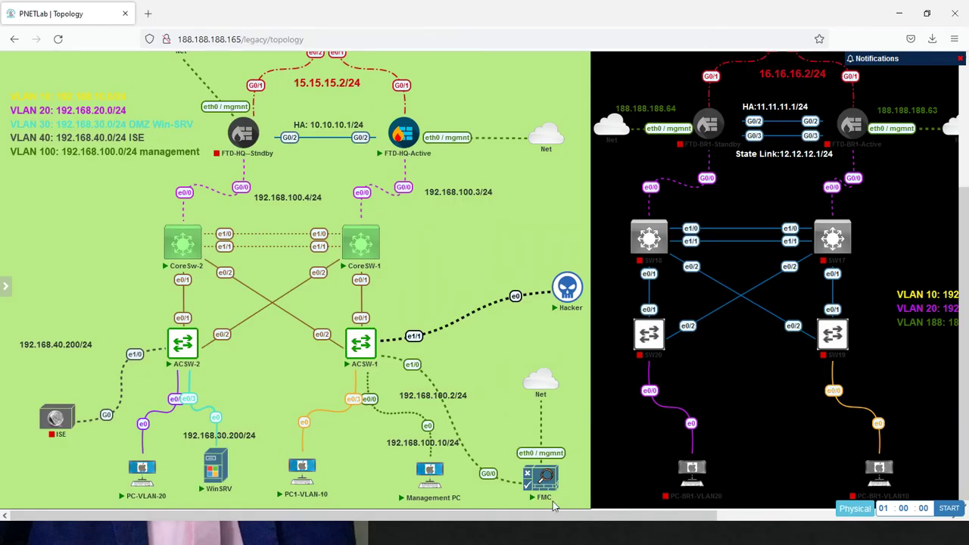
pyautogui.moveTo(542, 389)
pyautogui.moveTo(380, 350)
pyautogui.hotkey('alt', 'Tab')
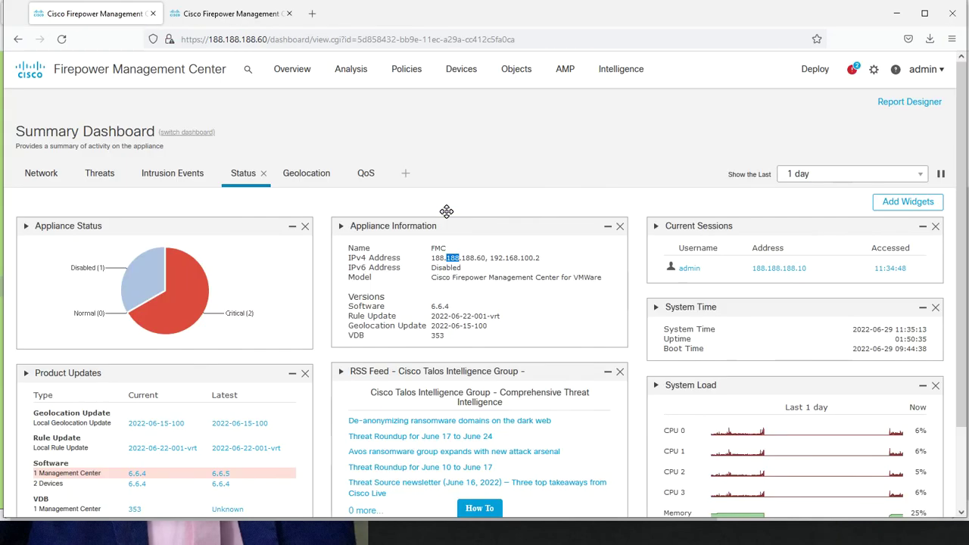
# Highlight the FMC's IPv4 addresses, model and rule update version under Appliance Information.
pyautogui.doubleClick(472, 263)
pyautogui.doubleClick(516, 260)
pyautogui.moveTo(443, 279); pyautogui.dragTo(570, 279)
pyautogui.click(442, 312)
pyautogui.moveTo(440, 316); pyautogui.dragTo(501, 321)
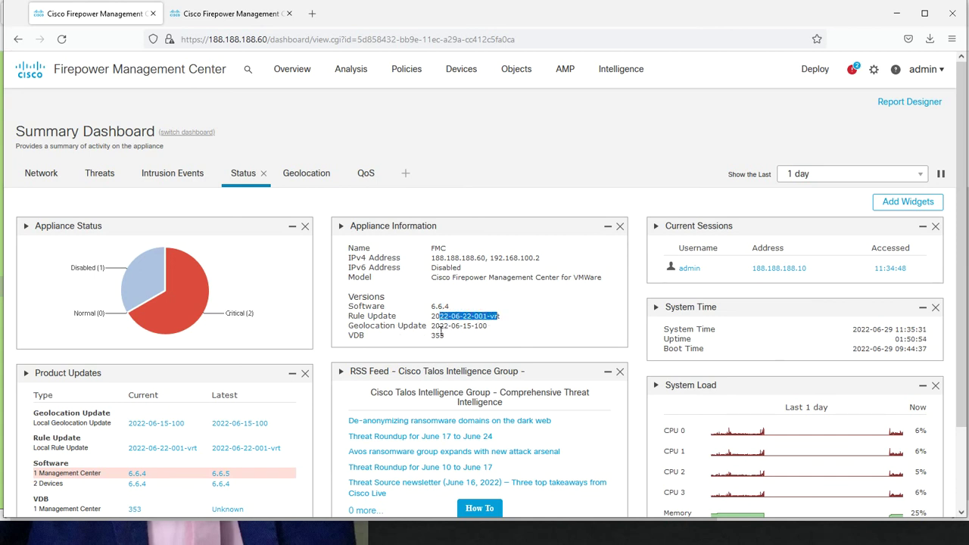
# Highlight the geolocation update version under Appliance Information.
pyautogui.moveTo(436, 327); pyautogui.dragTo(493, 330)
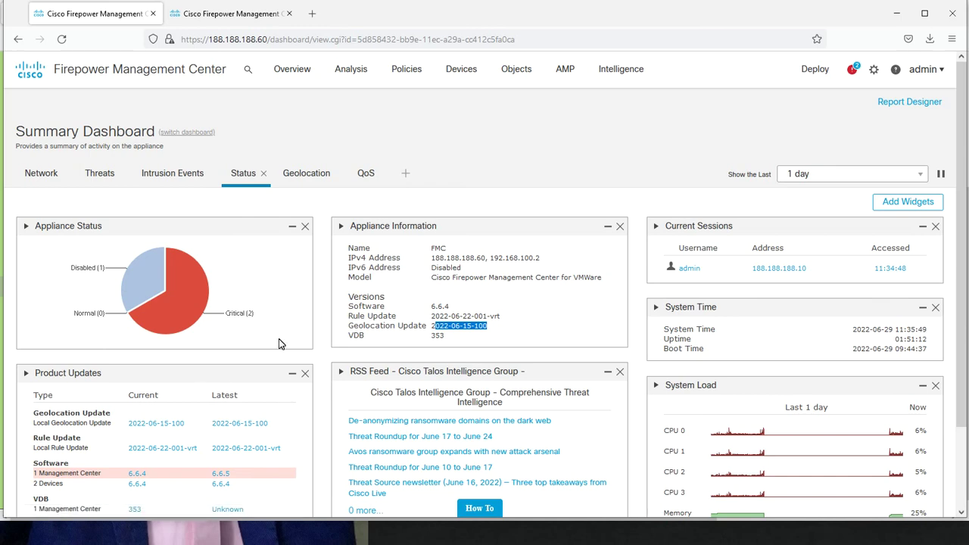
# Switch to Command Prompt, run ipconfig, highlight the MEC-OFFICE PPP adapter's IPv4 address and return to the Status dashboard.
pyautogui.press('super')
pyautogui.write('cmd')
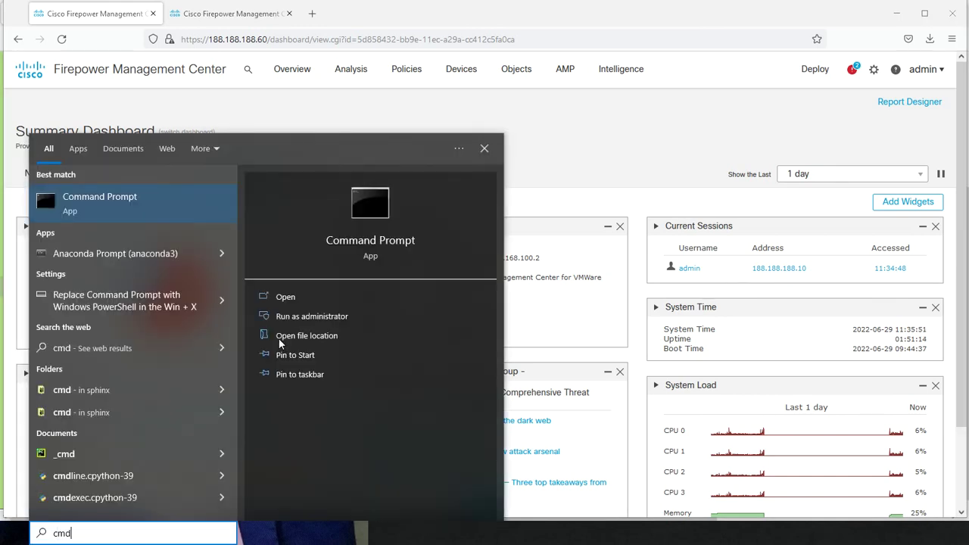
pyautogui.press('Return')
pyautogui.write('ipco')
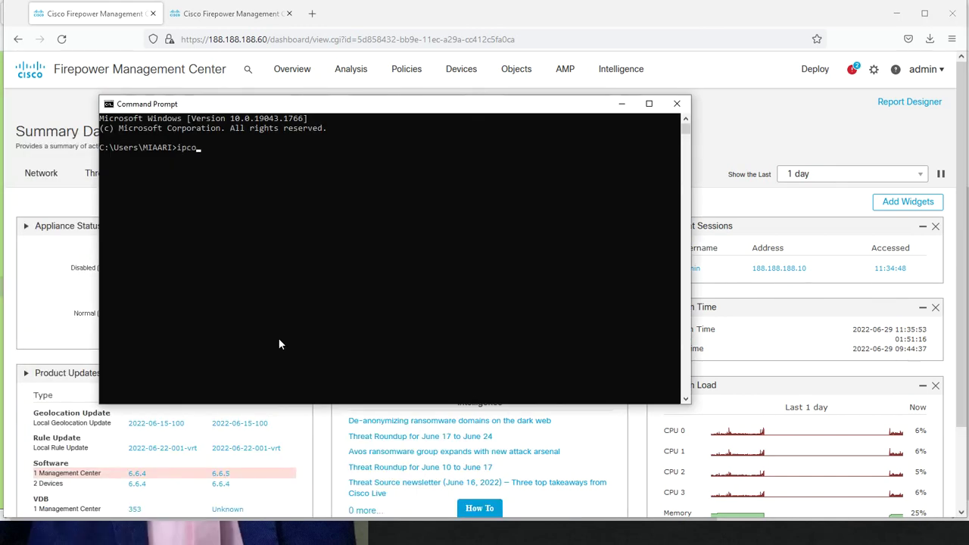
pyautogui.write('nfig')
pyautogui.press('Return')
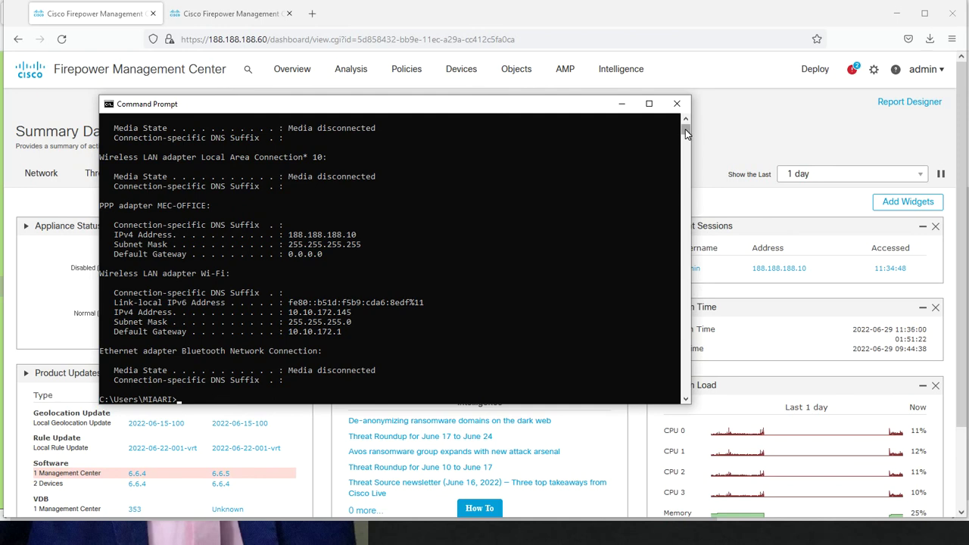
pyautogui.moveTo(332, 235); pyautogui.dragTo(358, 241)
pyautogui.click(622, 105)
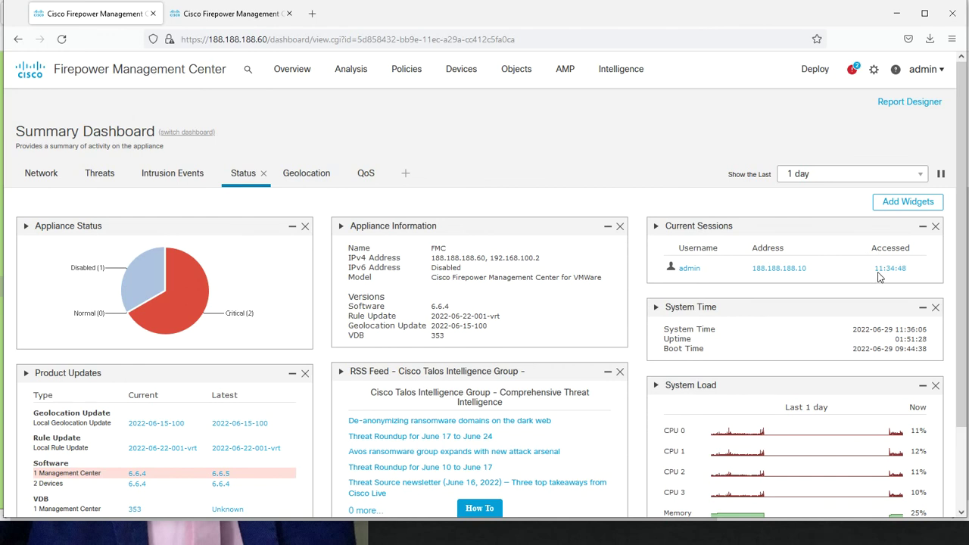
# Review the Current Sessions, Product Updates, System Load and Disk Usage widgets on the Status dashboard.
pyautogui.moveTo(897, 277)
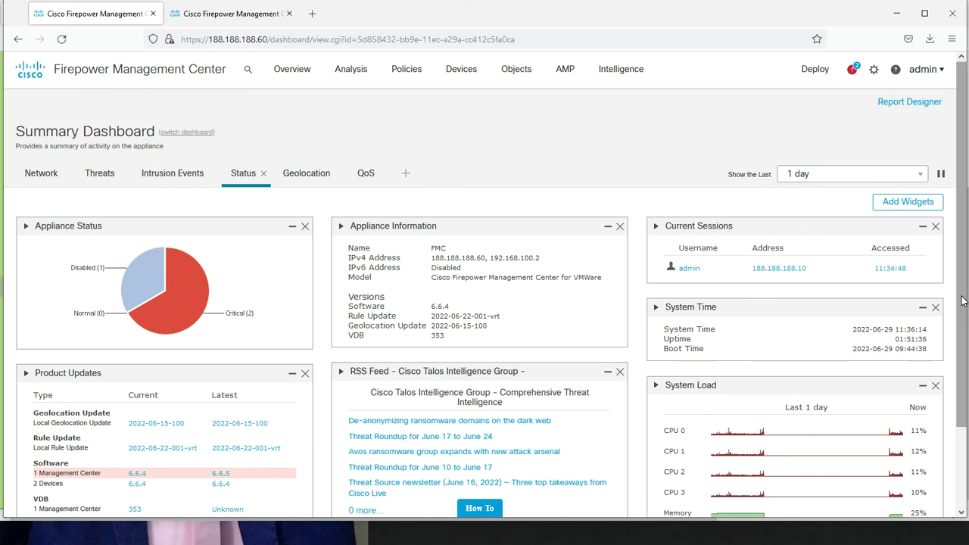
pyautogui.scroll(-3, 963, 302)
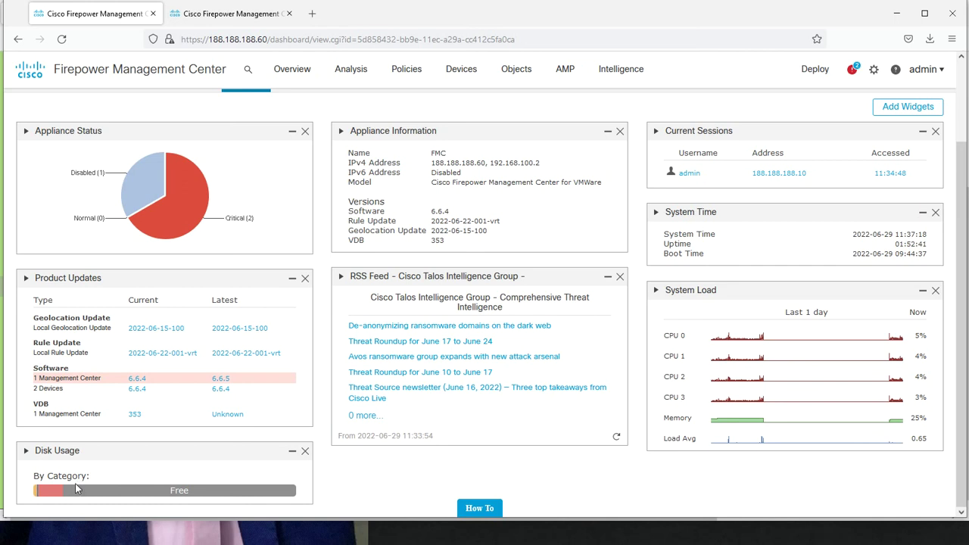
pyautogui.moveTo(51, 494)
pyautogui.scroll(2, 931, 257)
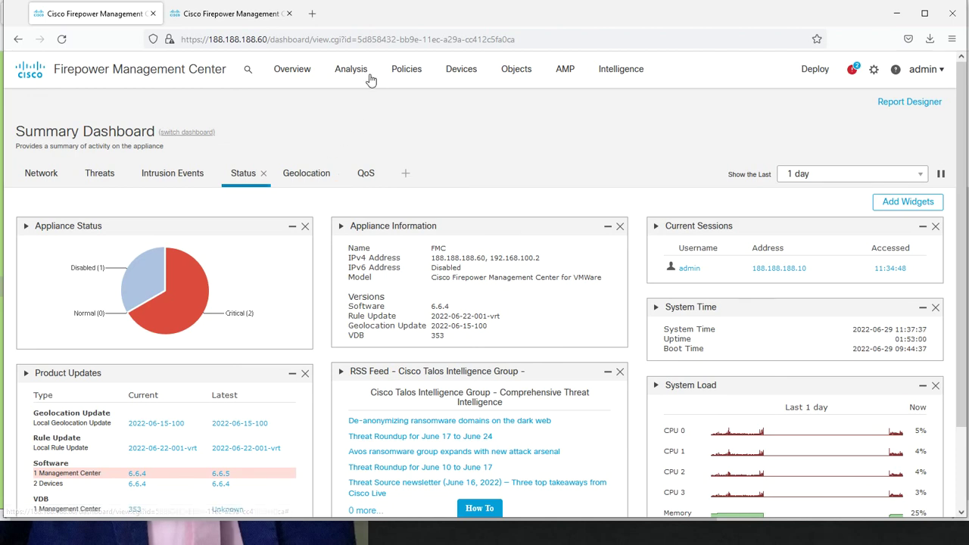
# Open the Context Explorer, set its time range to 1 day and dismiss the RegSvr32 error dialogs.
pyautogui.moveTo(357, 73)
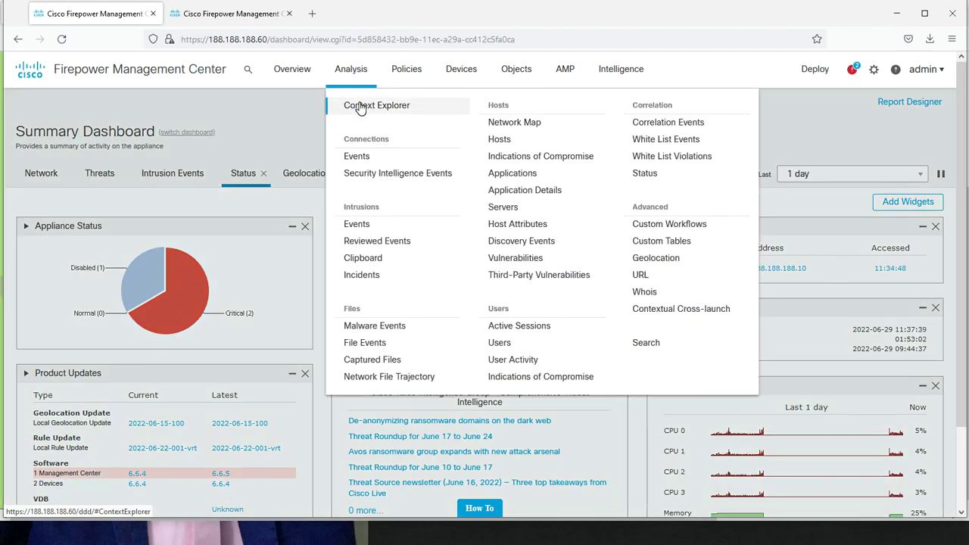
pyautogui.click(358, 106)
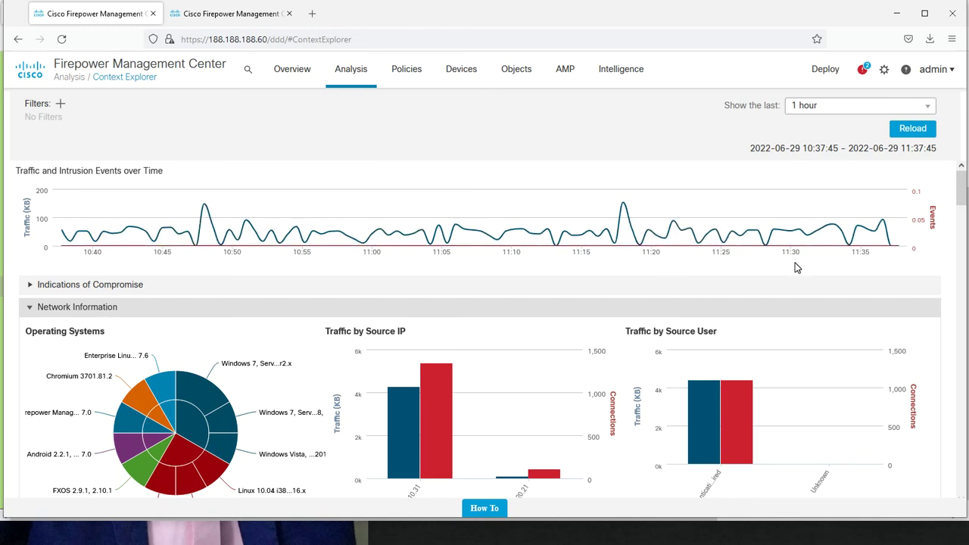
pyautogui.click(825, 111)
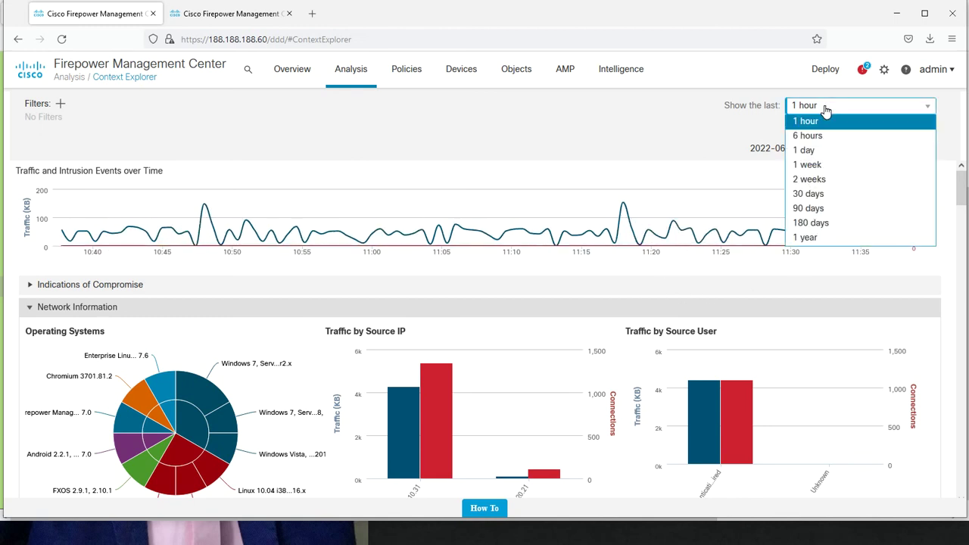
pyautogui.click(824, 151)
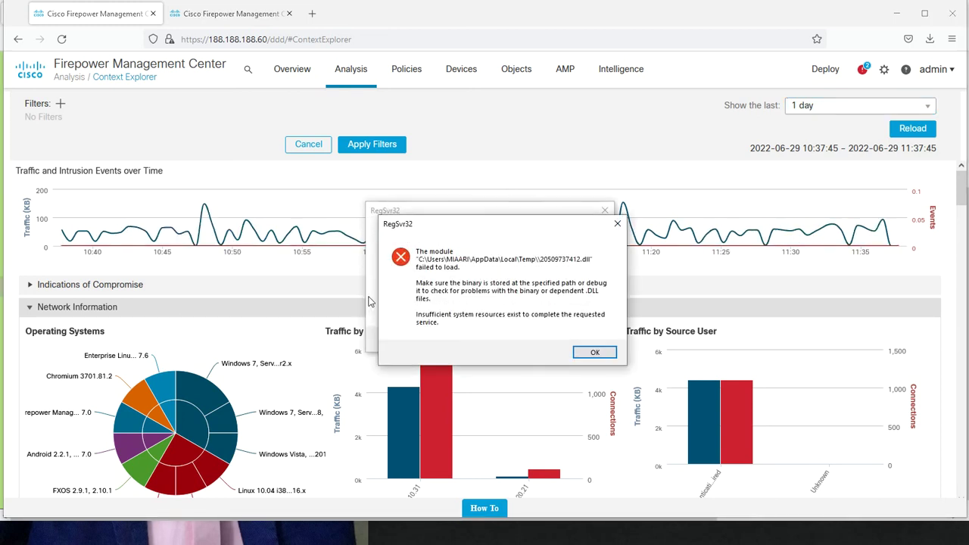
pyautogui.click(593, 352)
pyautogui.click(589, 343)
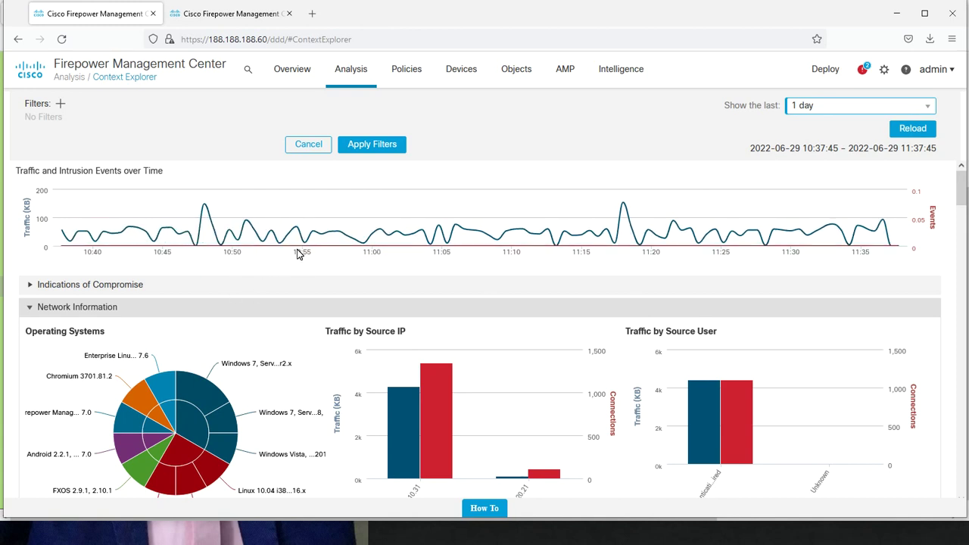
# Try the 90 days time range, switch back to 1 day and reload the Context Explorer data.
pyautogui.click(927, 108)
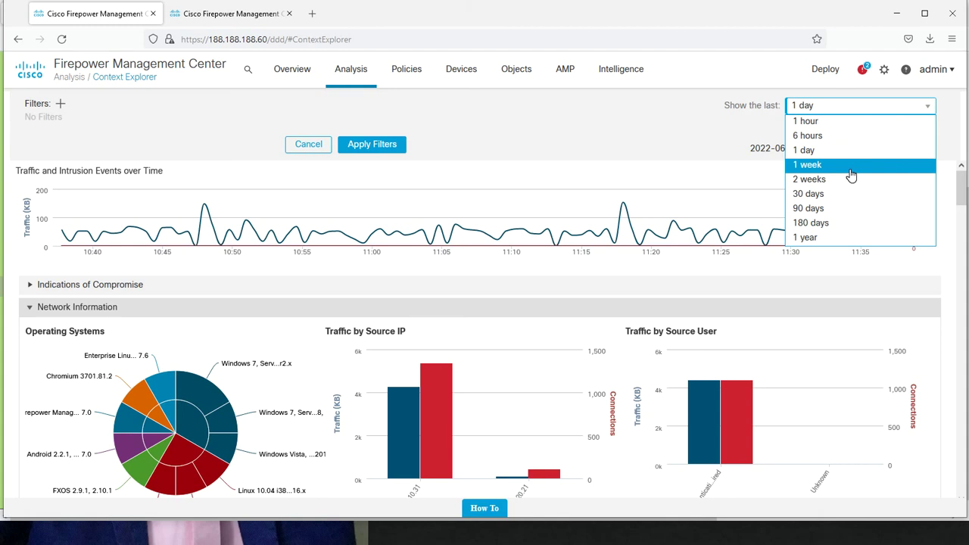
pyautogui.click(840, 209)
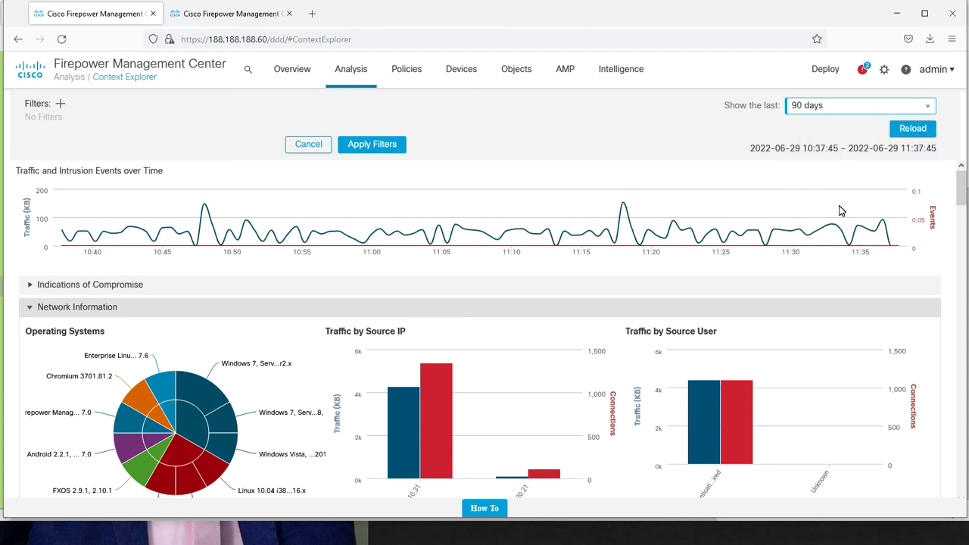
pyautogui.click(823, 105)
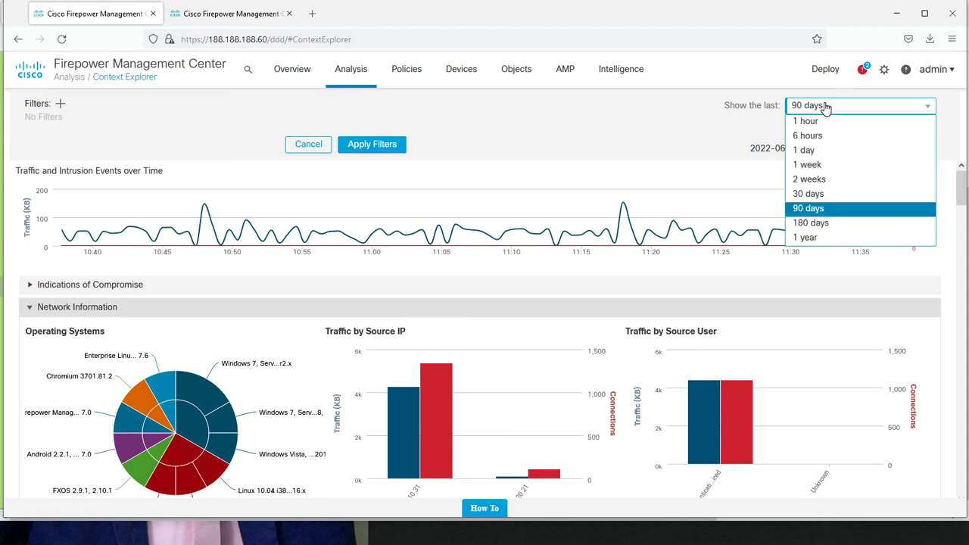
pyautogui.click(818, 150)
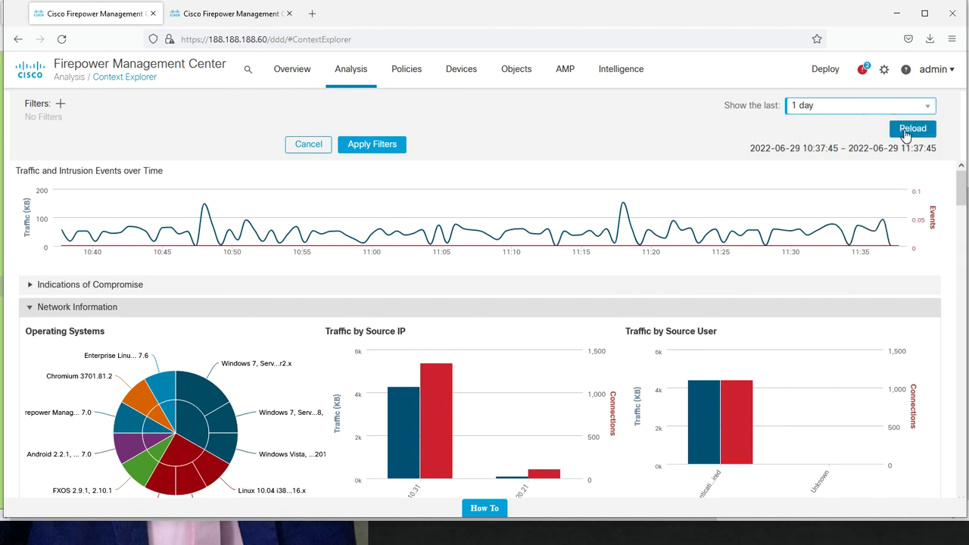
pyautogui.click(906, 131)
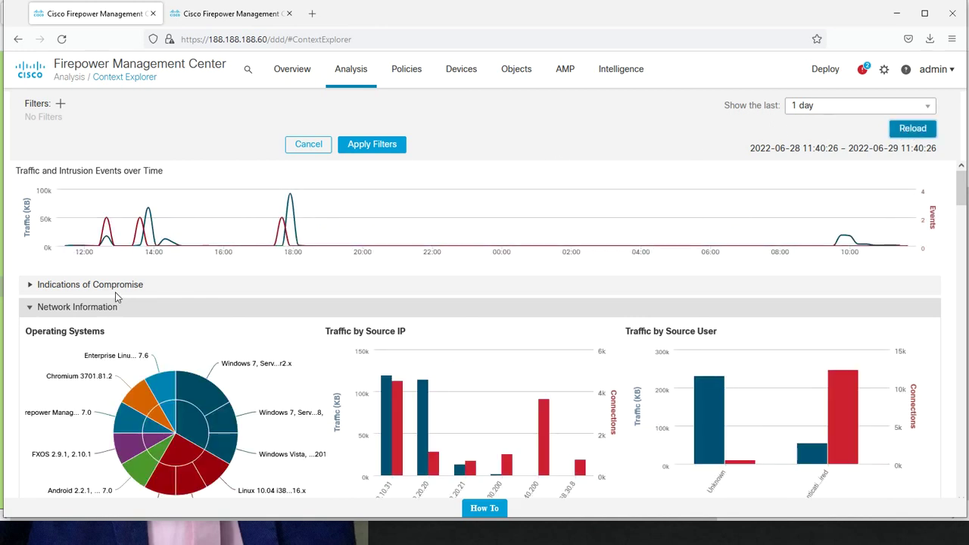
# Check the Traffic and Intrusion Events over Time graph and expand the Indications of Compromise section.
pyautogui.moveTo(104, 235)
pyautogui.moveTo(140, 244)
pyautogui.click(31, 288)
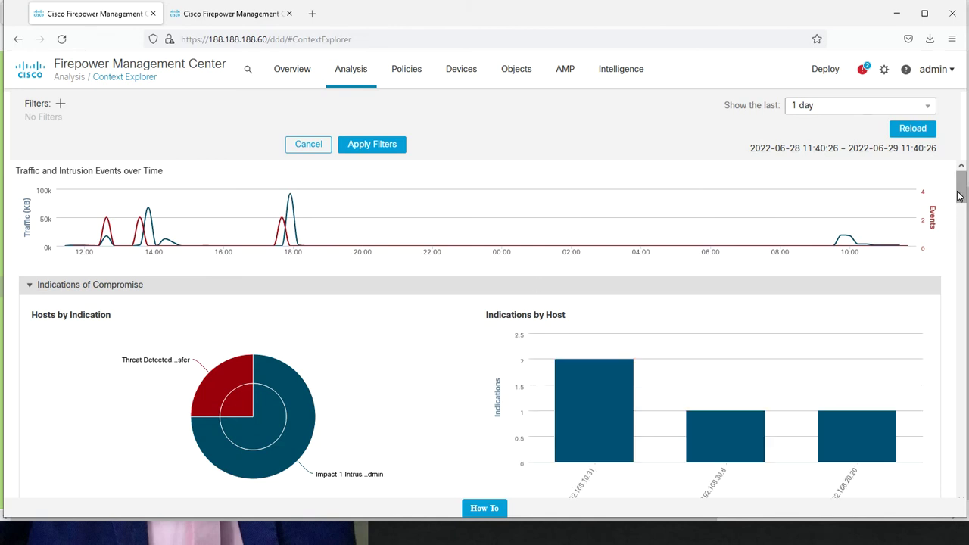
pyautogui.scroll(-5, 958, 195)
pyautogui.scroll(4, 890, 191)
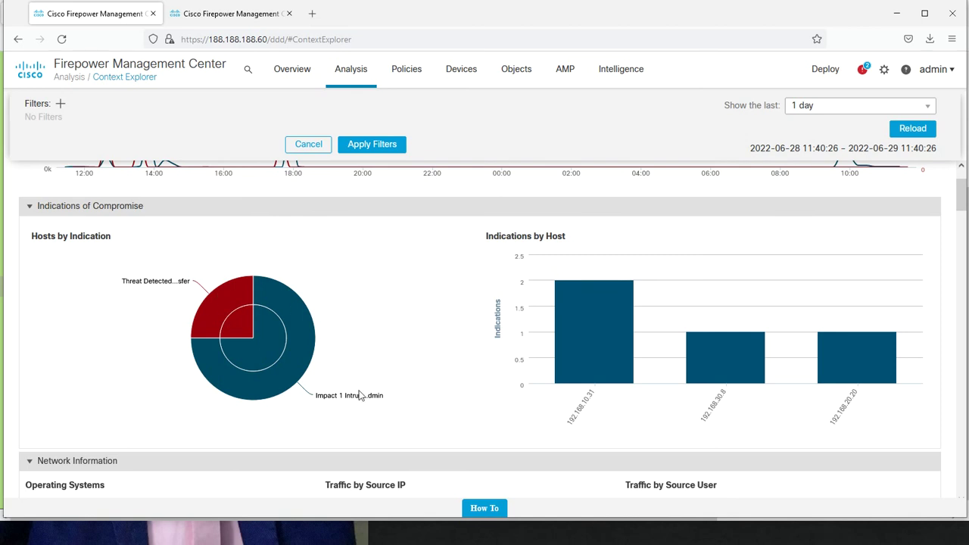
# Drill into the analysis of the Impact 1 Attack category from the Hosts by Indication chart.
pyautogui.moveTo(281, 347)
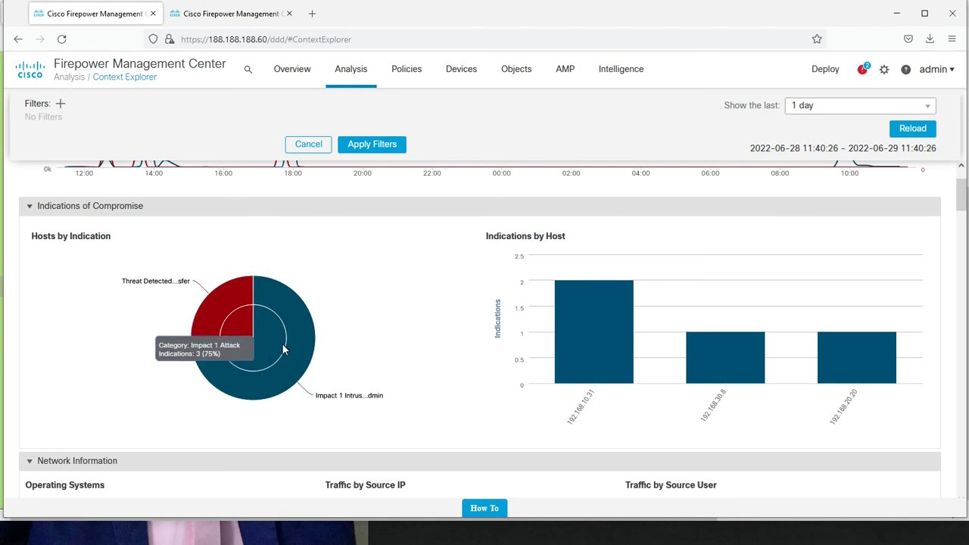
pyautogui.click(284, 349)
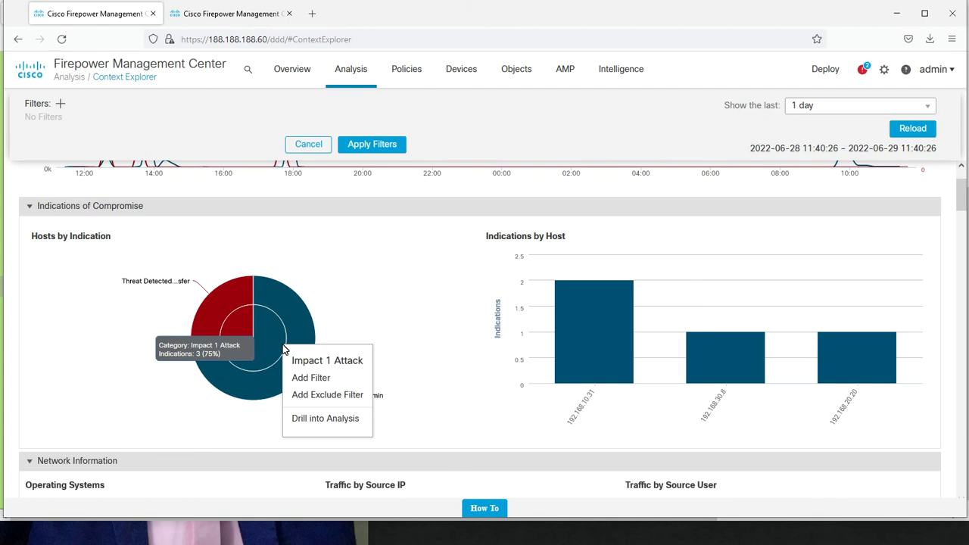
pyautogui.click(311, 421)
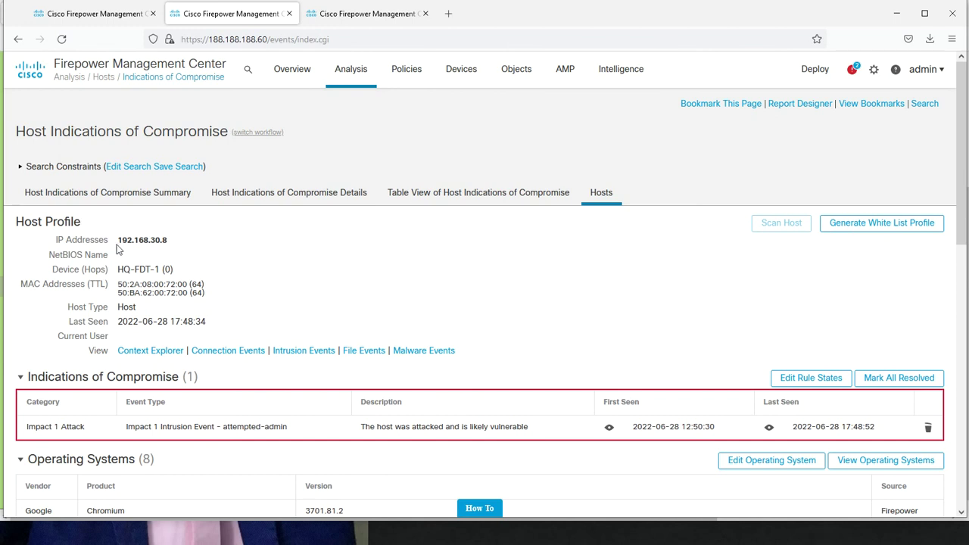
# Review host 192.168.30.8's profile, including its indications of compromise, operating systems and applications, and highlight payroll.exe in its recent malware detections.
pyautogui.moveTo(156, 240); pyautogui.dragTo(173, 244)
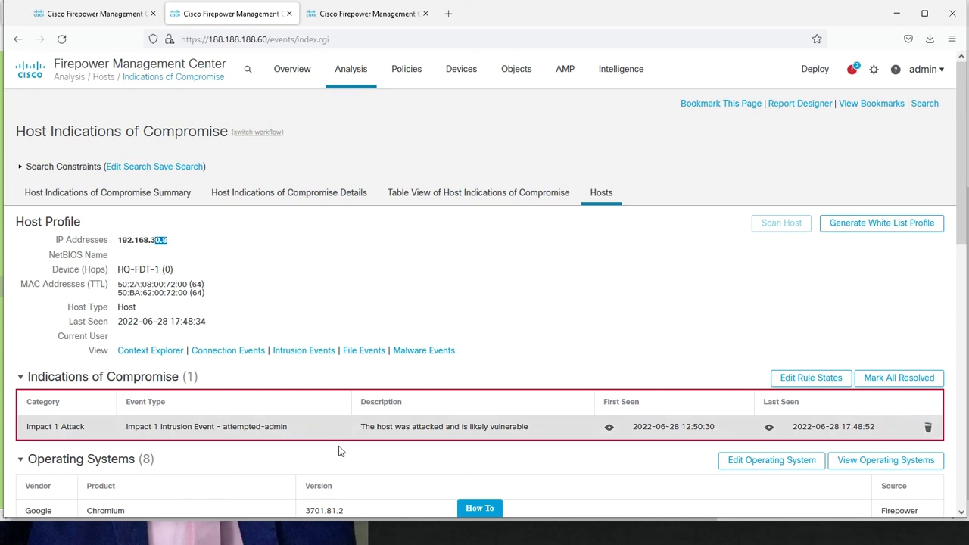
pyautogui.scroll(-3, 960, 216)
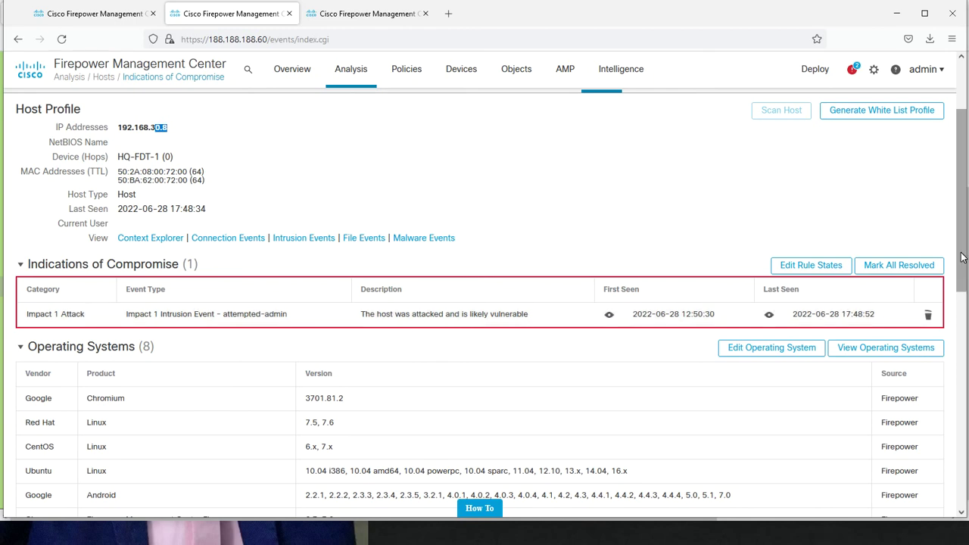
pyautogui.moveTo(955, 268); pyautogui.dragTo(953, 328)
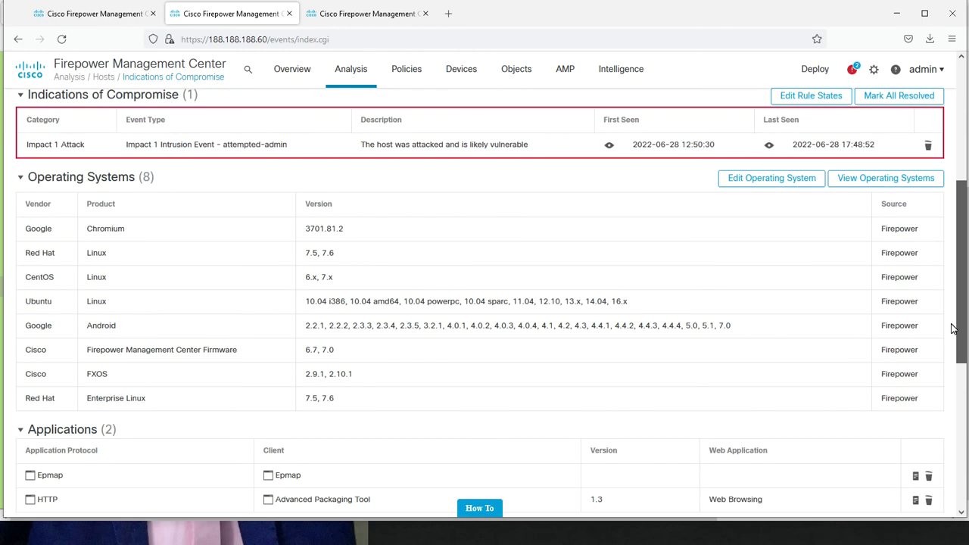
pyautogui.moveTo(953, 327); pyautogui.dragTo(955, 491)
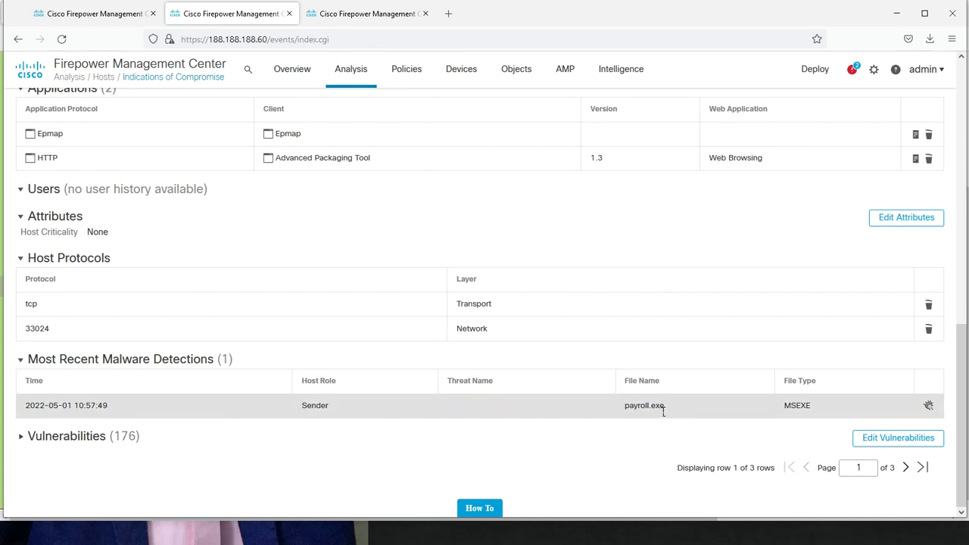
pyautogui.moveTo(624, 408); pyautogui.dragTo(670, 411)
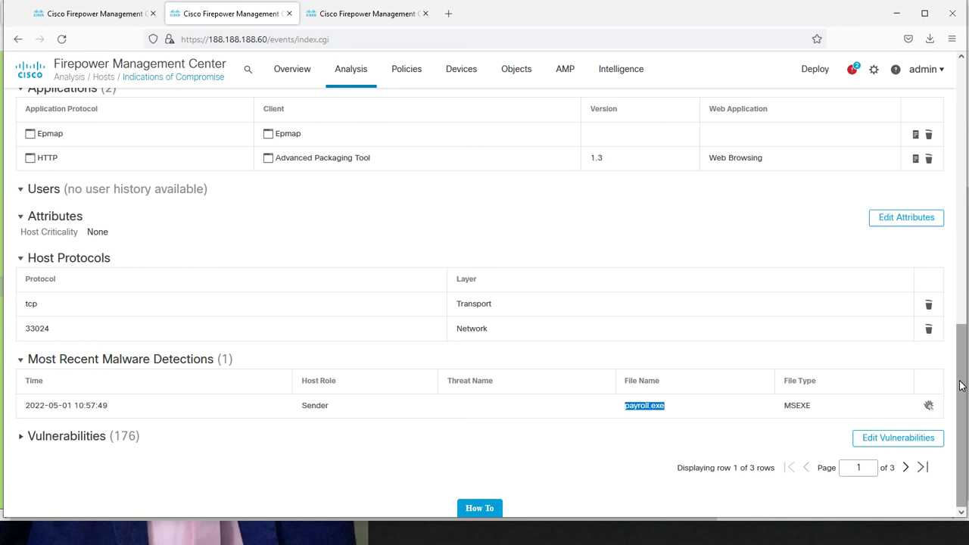
pyautogui.scroll(3, 951, 353)
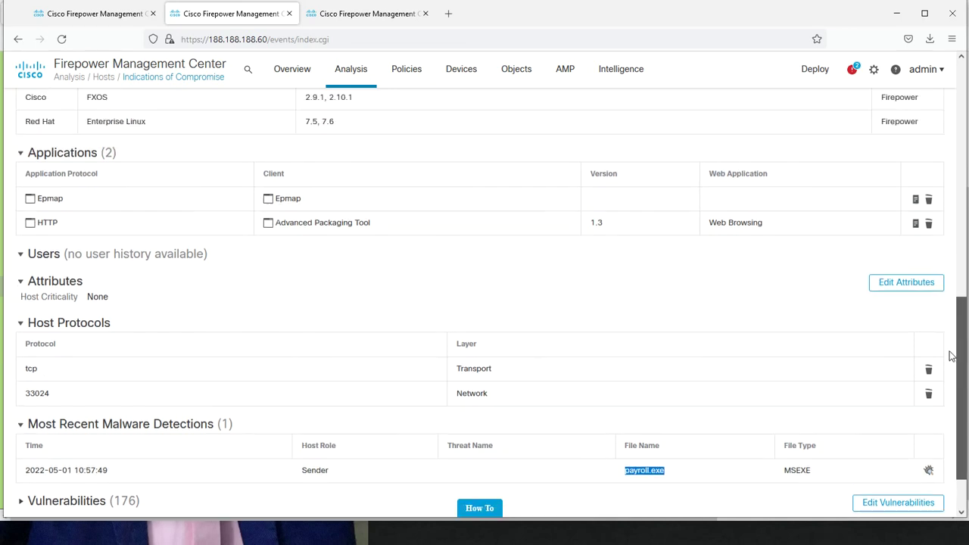
pyautogui.scroll(10, 941, 327)
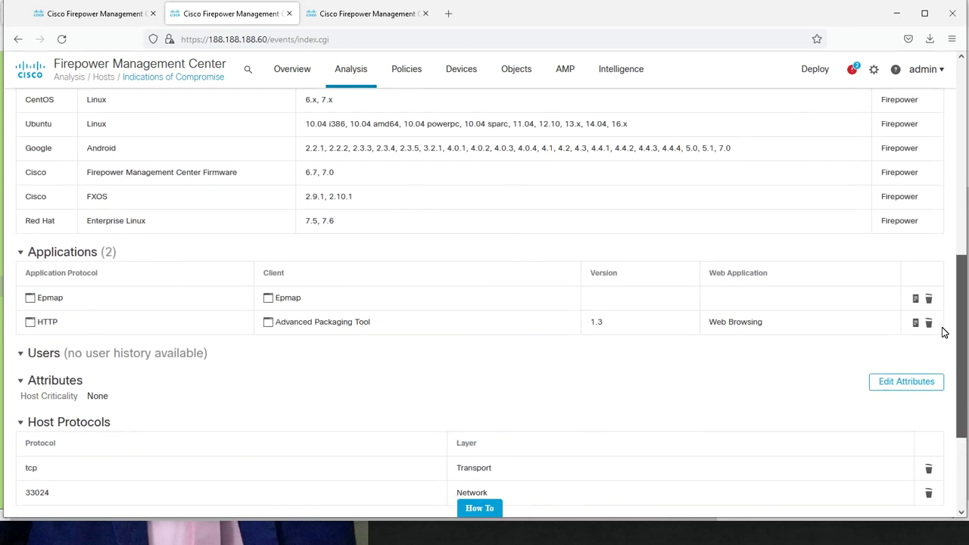
pyautogui.scroll(-15, 886, 134)
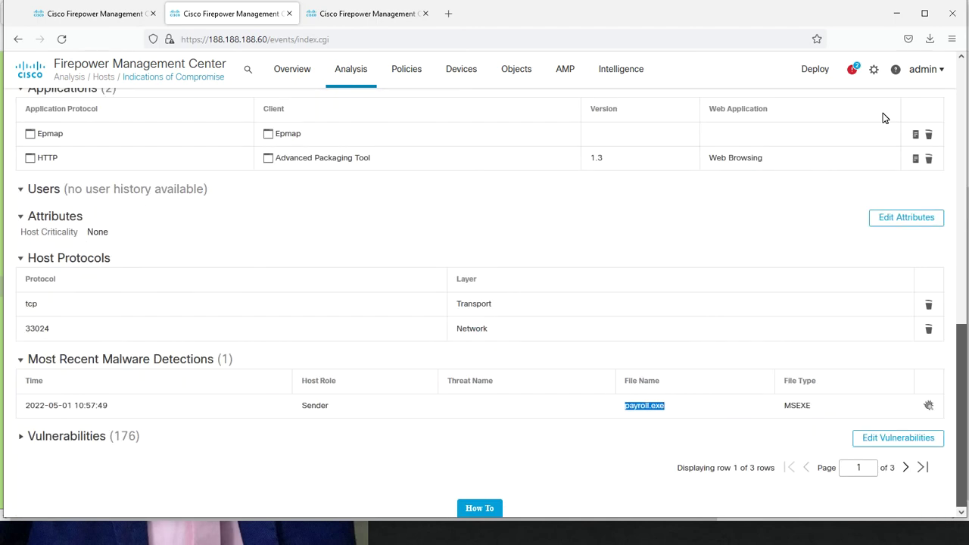
pyautogui.scroll(15, 901, 143)
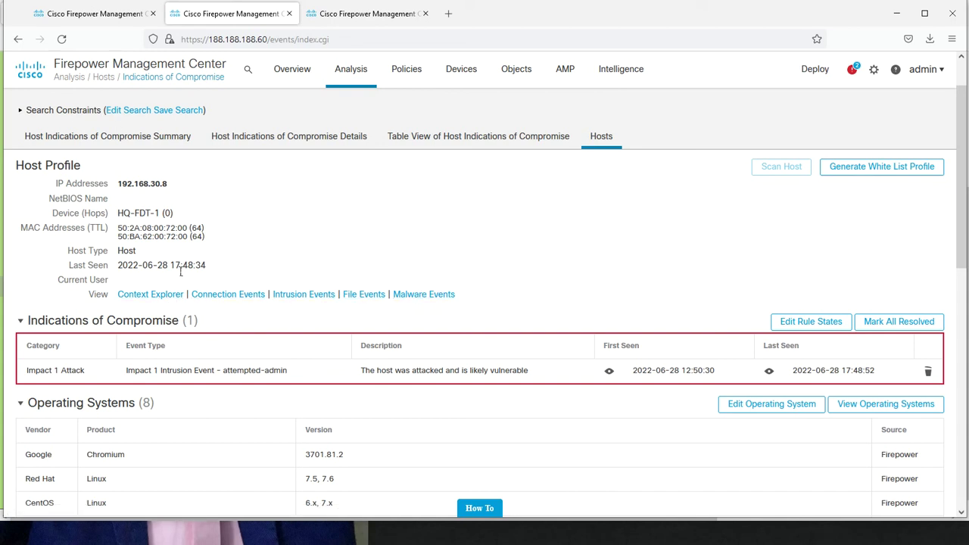
# Return to the Context Explorer, inspect the Indications by Host chart and examine the Operating Systems chart under Network Information.
pyautogui.click(104, 15)
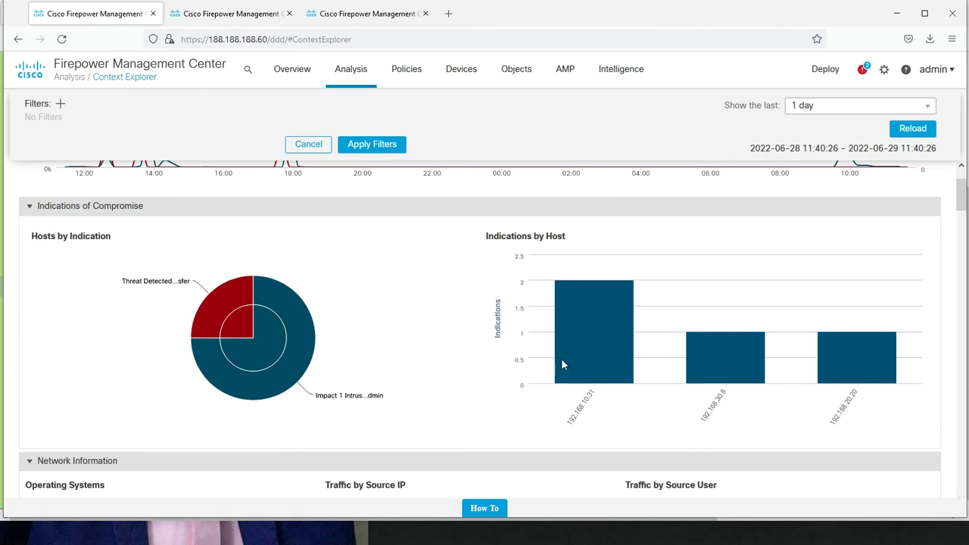
pyautogui.moveTo(563, 383)
pyautogui.moveTo(579, 357)
pyautogui.moveTo(871, 376)
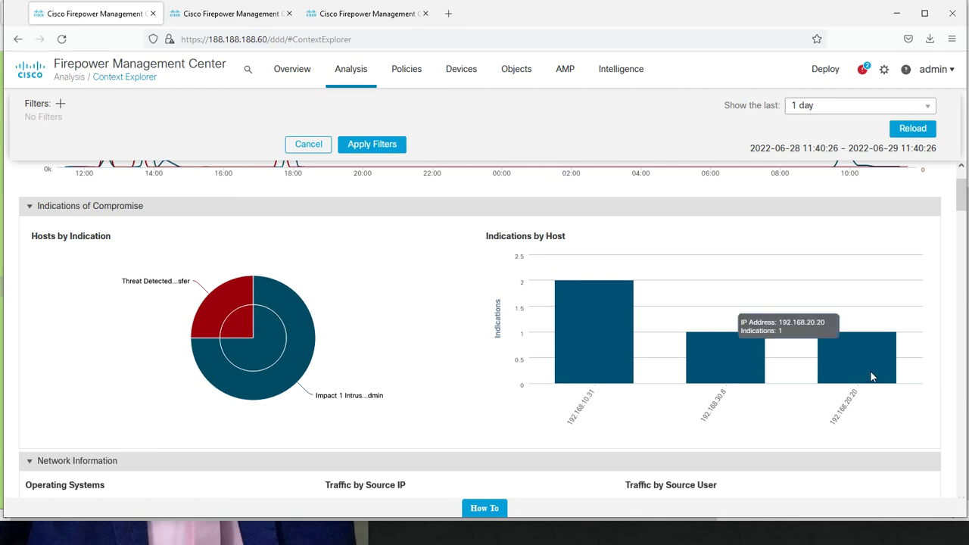
pyautogui.moveTo(959, 195); pyautogui.dragTo(953, 231)
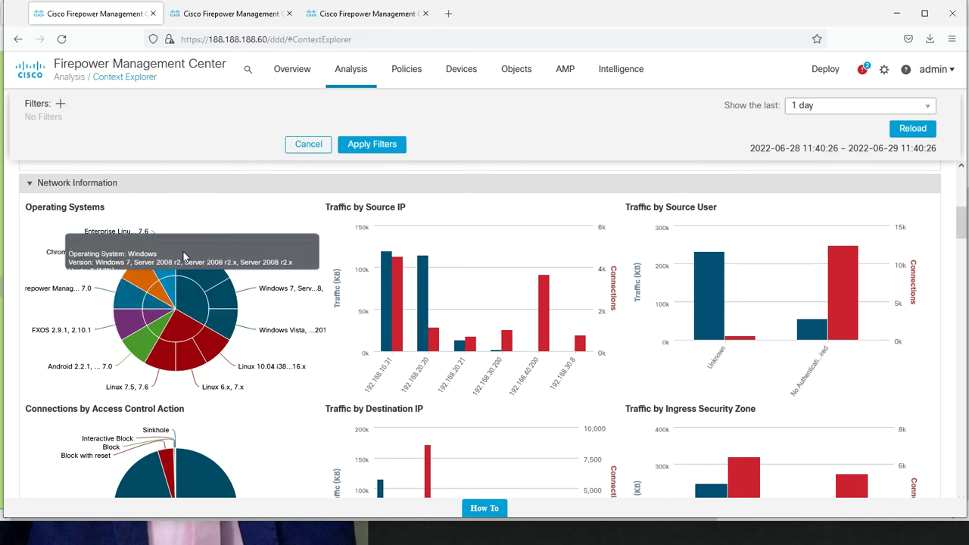
# Inspect the Linux slice of the Operating Systems chart and the traffic and connections of 192.168.10.31 in Traffic by Source IP.
pyautogui.moveTo(201, 354)
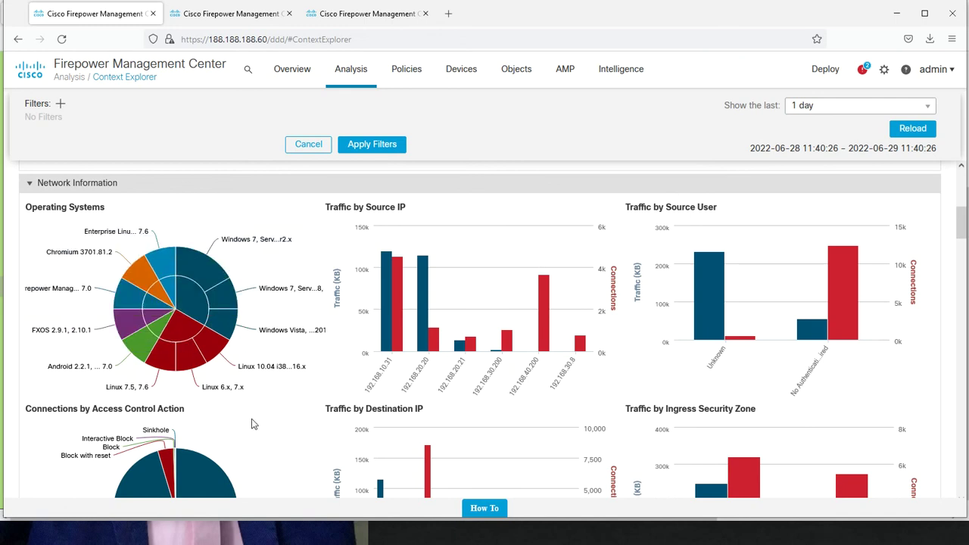
pyautogui.click(214, 347)
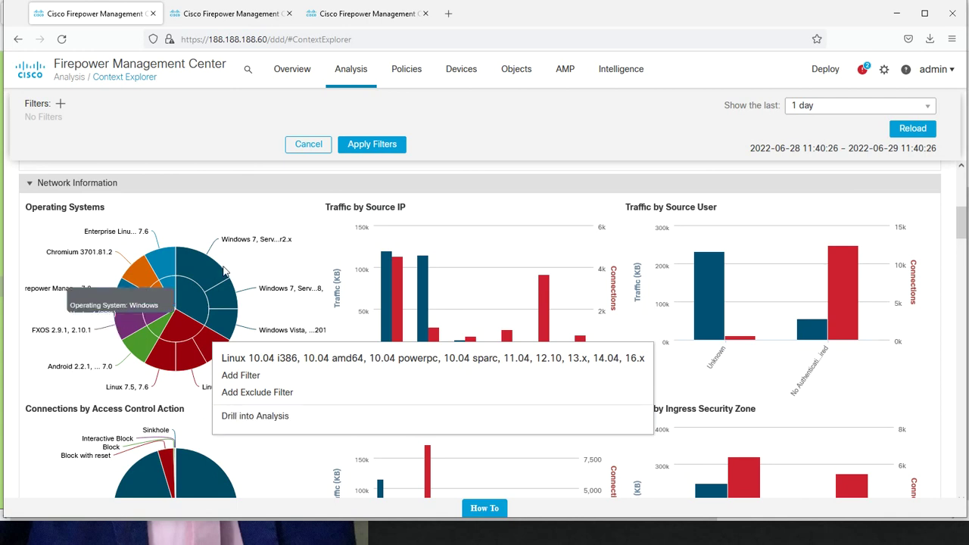
pyautogui.click(378, 220)
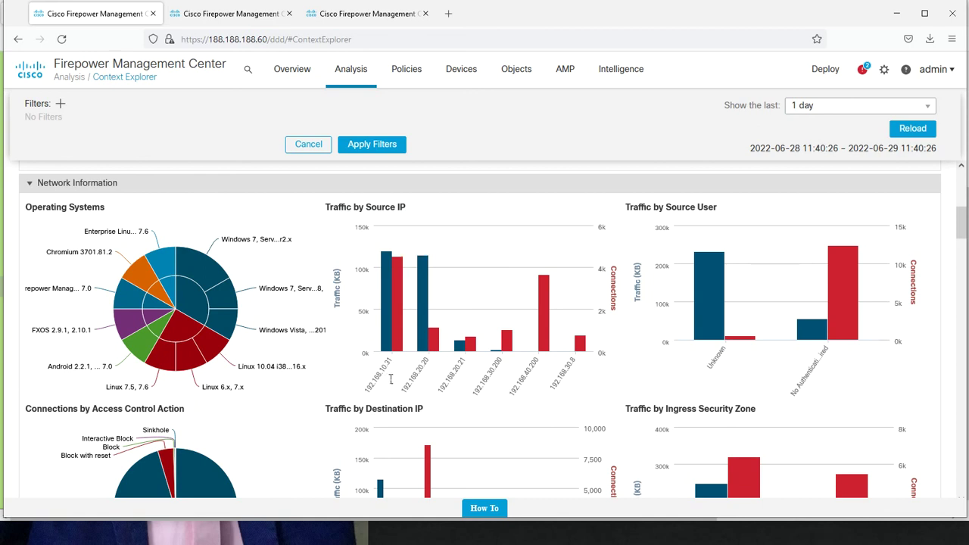
pyautogui.moveTo(384, 360)
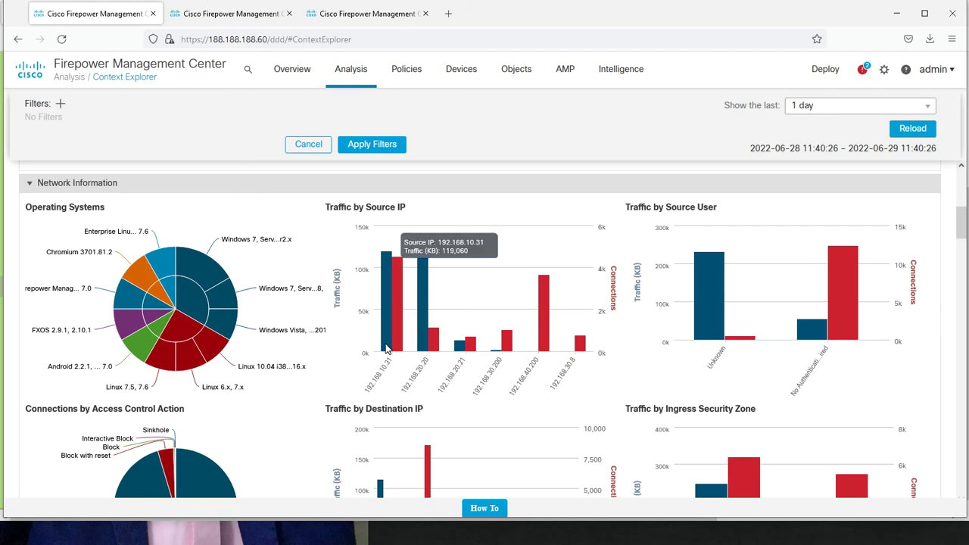
pyautogui.moveTo(395, 343)
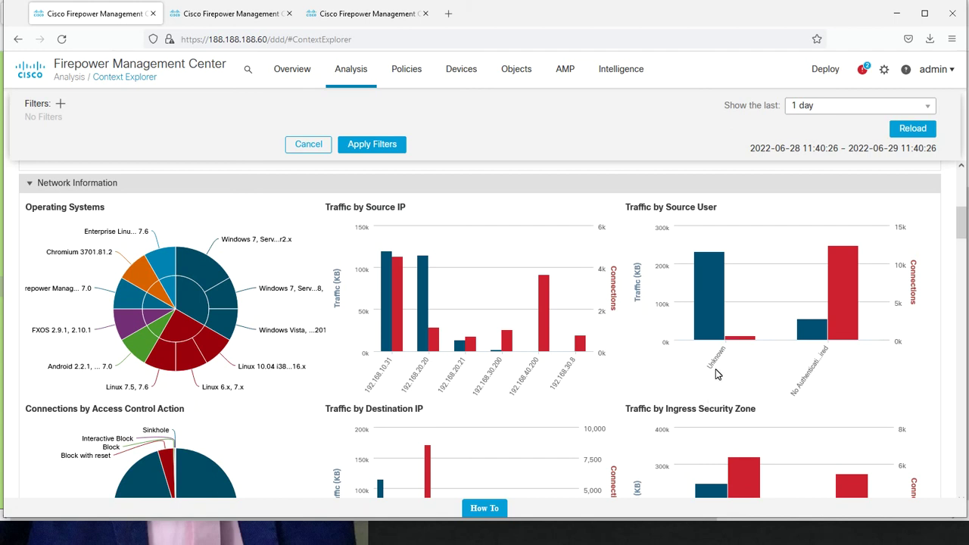
# Drill into the analysis of Block with reset from the Connections by Access Control Action chart and review its connection events.
pyautogui.moveTo(960, 239); pyautogui.dragTo(958, 259)
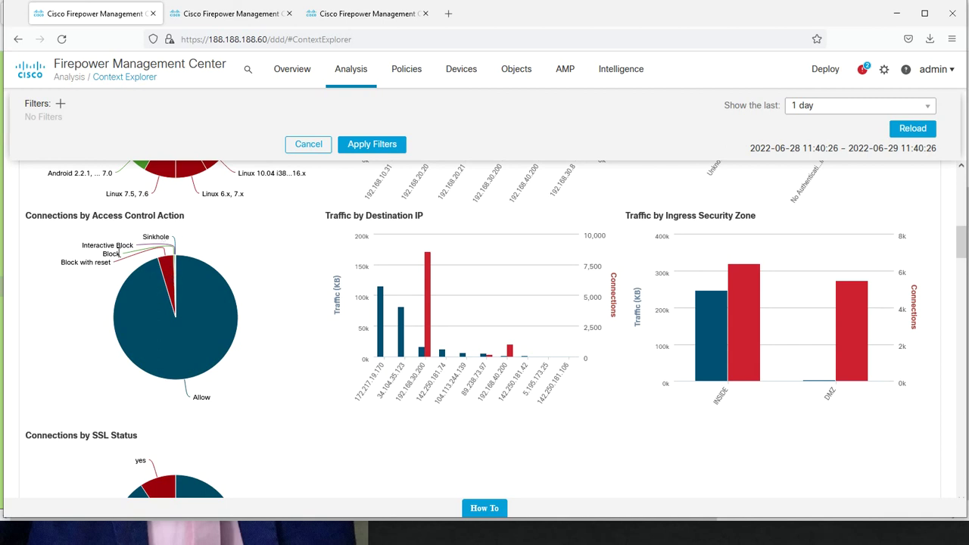
pyautogui.click(172, 281)
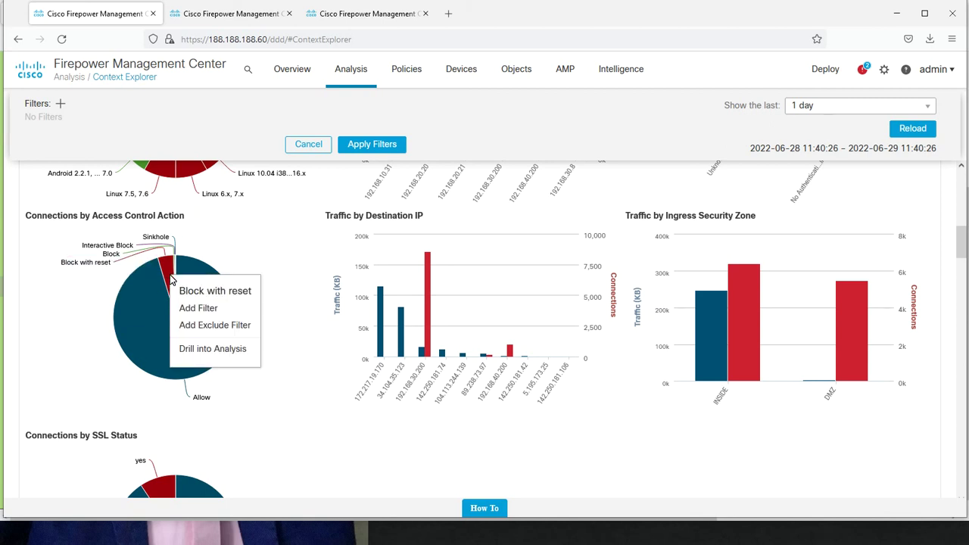
pyautogui.click(212, 349)
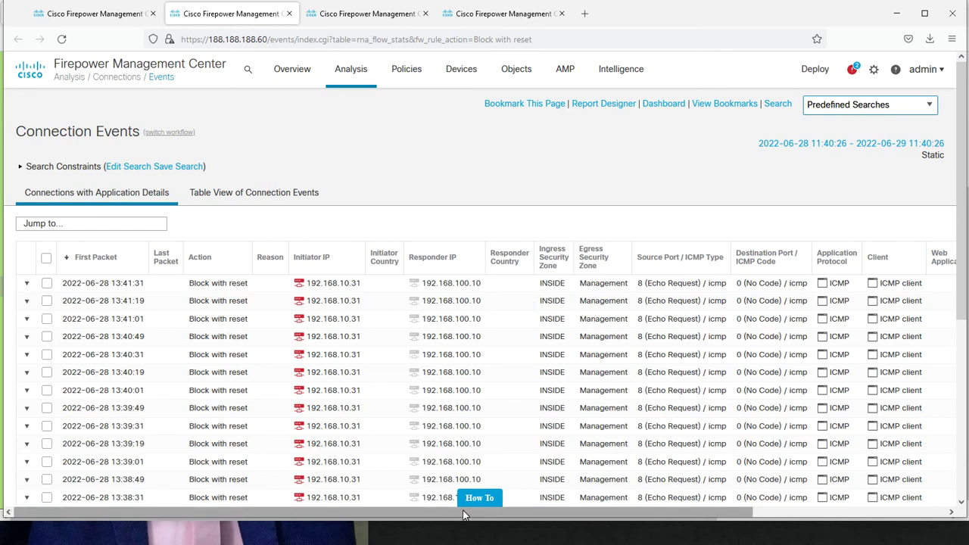
pyautogui.moveTo(461, 513); pyautogui.dragTo(436, 508)
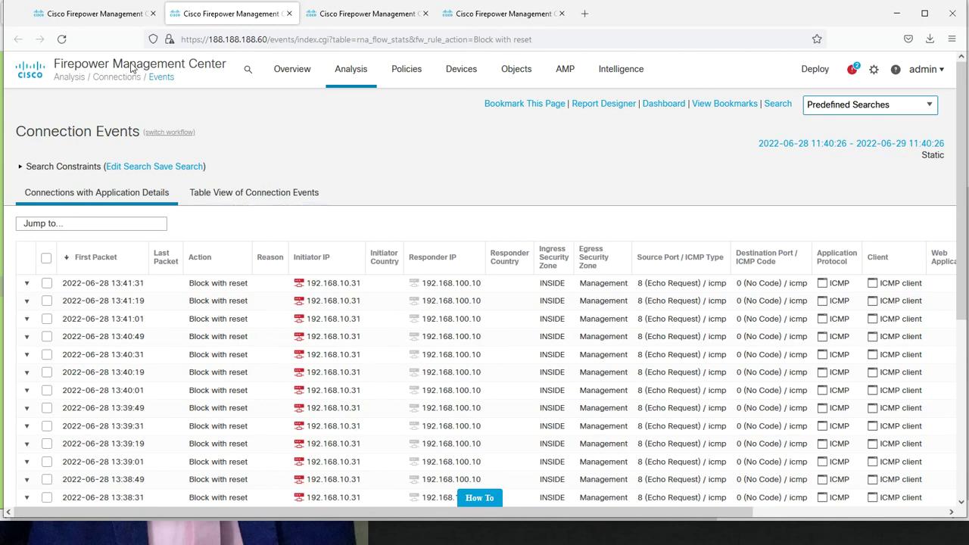
# Return to the Context Explorer, inspect the Traffic by Ingress Security Zone chart and switch it to Egress.
pyautogui.click(130, 14)
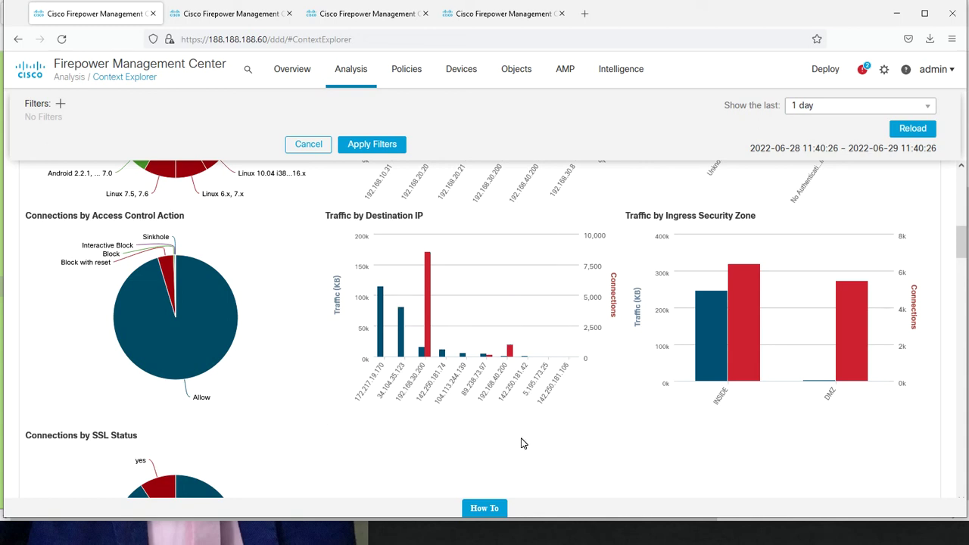
pyautogui.moveTo(631, 396)
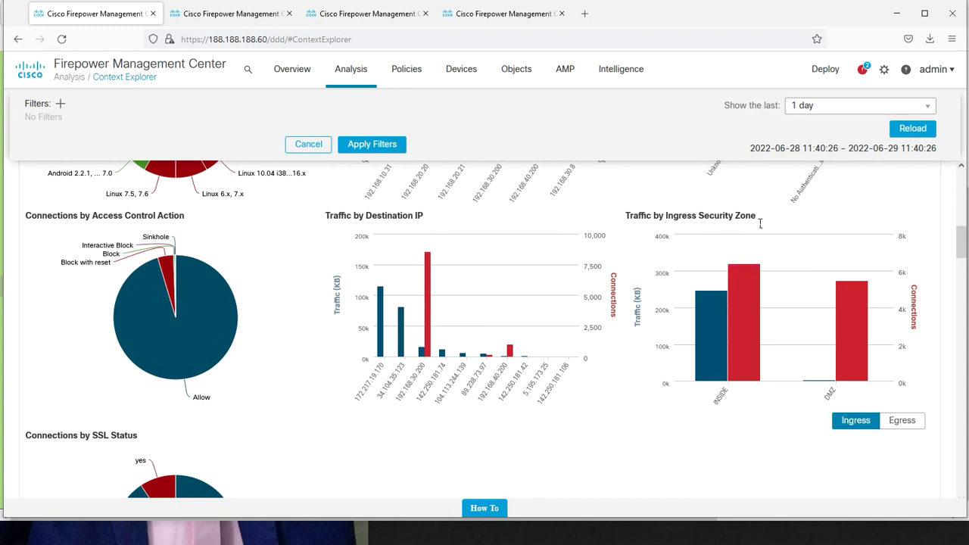
pyautogui.moveTo(707, 373)
pyautogui.moveTo(712, 353)
pyautogui.click(904, 427)
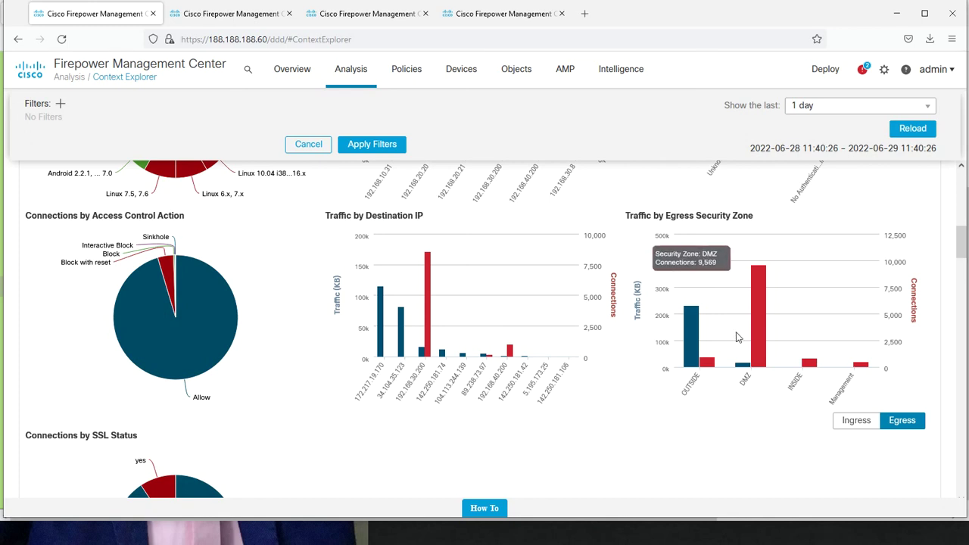
# Add a filter for the yes slice of the Connections by SSL Status chart, and remove that filter.
pyautogui.moveTo(962, 250); pyautogui.dragTo(959, 270)
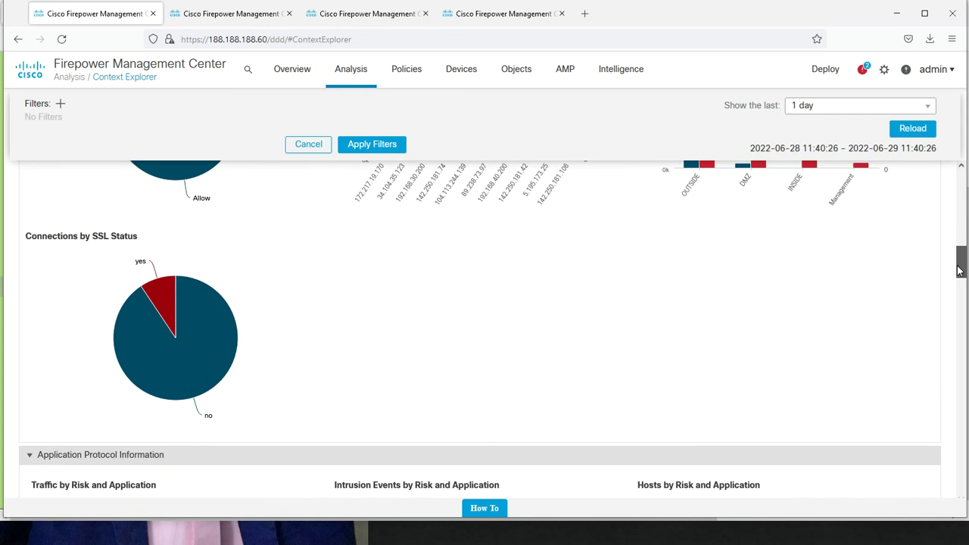
pyautogui.moveTo(168, 291)
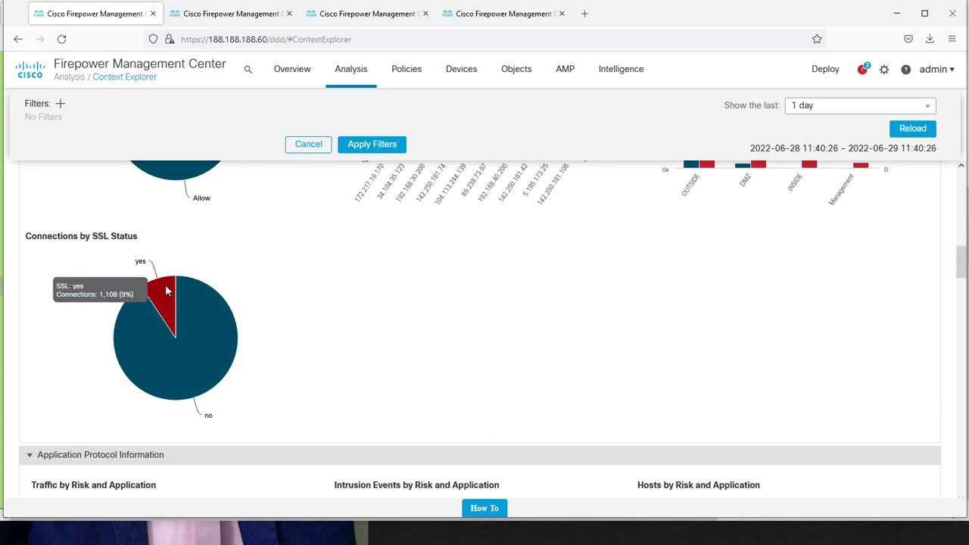
pyautogui.rightClick(167, 290)
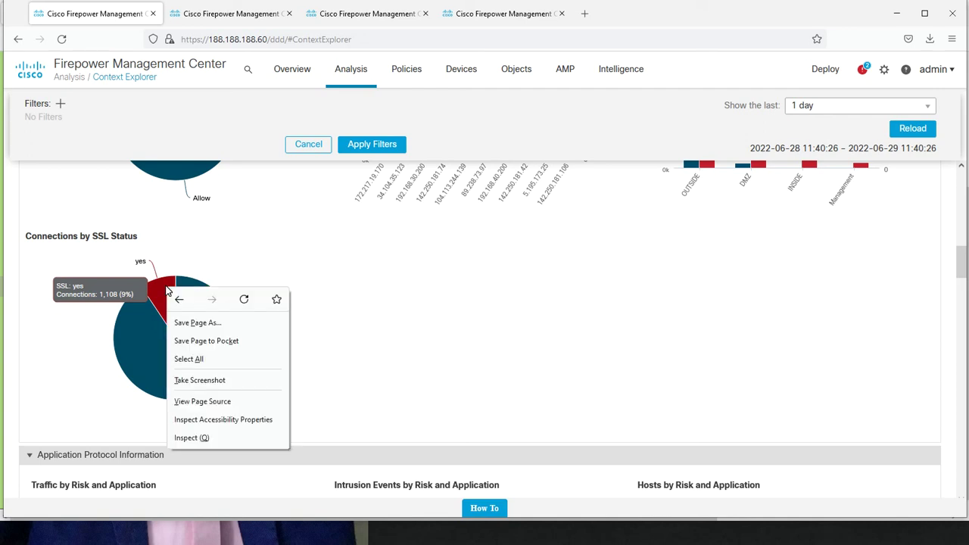
pyautogui.click(167, 291)
pyautogui.click(162, 292)
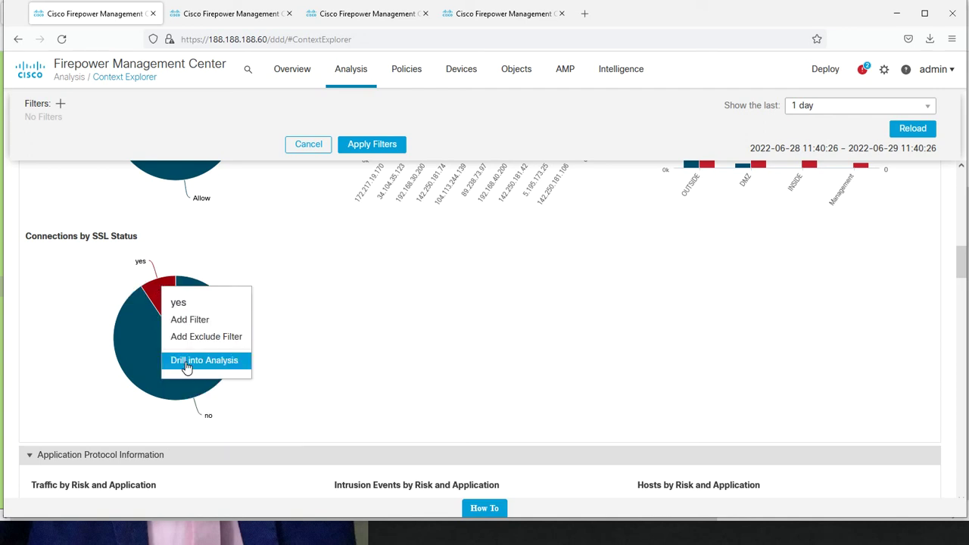
pyautogui.click(190, 319)
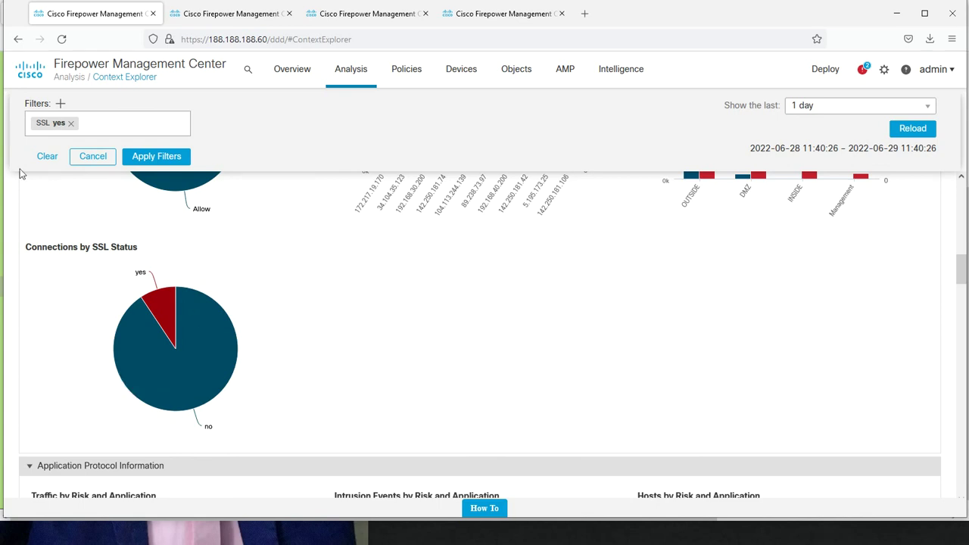
pyautogui.click(71, 124)
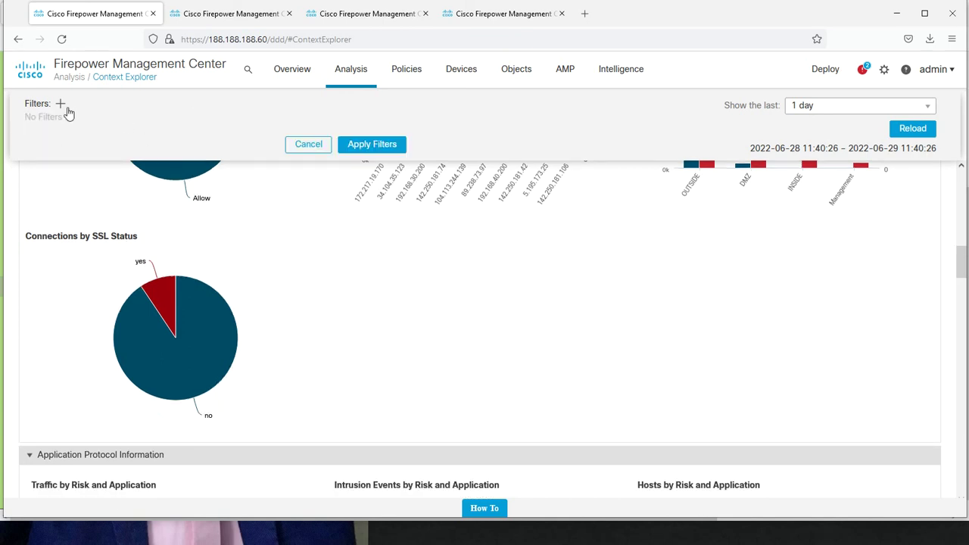
# Add a filter with the data type Access Control Action and the value Block, and reload the Context Explorer.
pyautogui.click(61, 104)
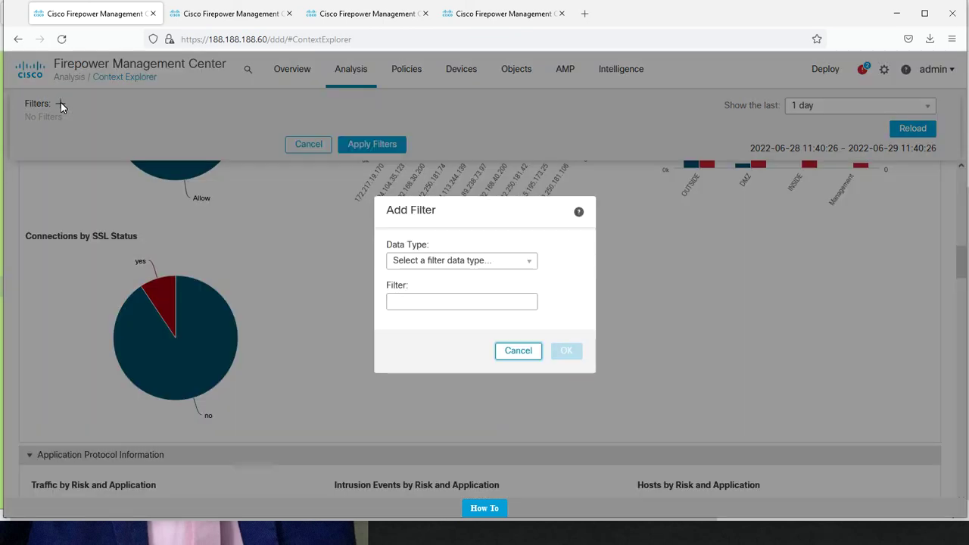
pyautogui.click(484, 261)
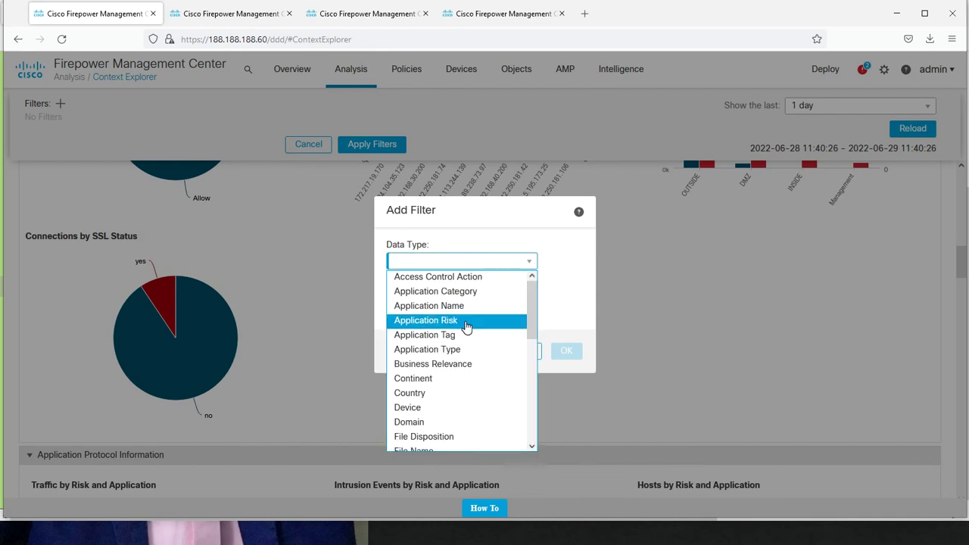
pyautogui.click(470, 299)
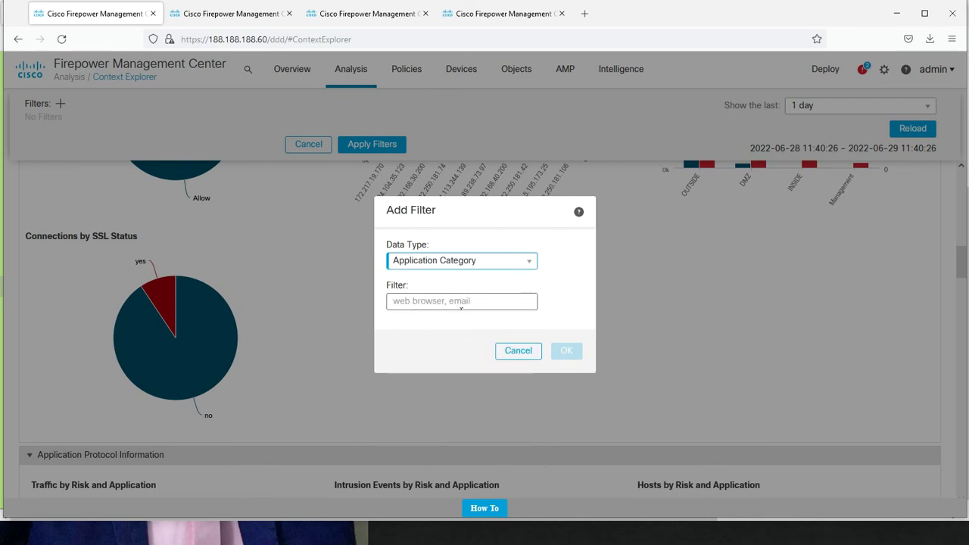
pyautogui.click(513, 265)
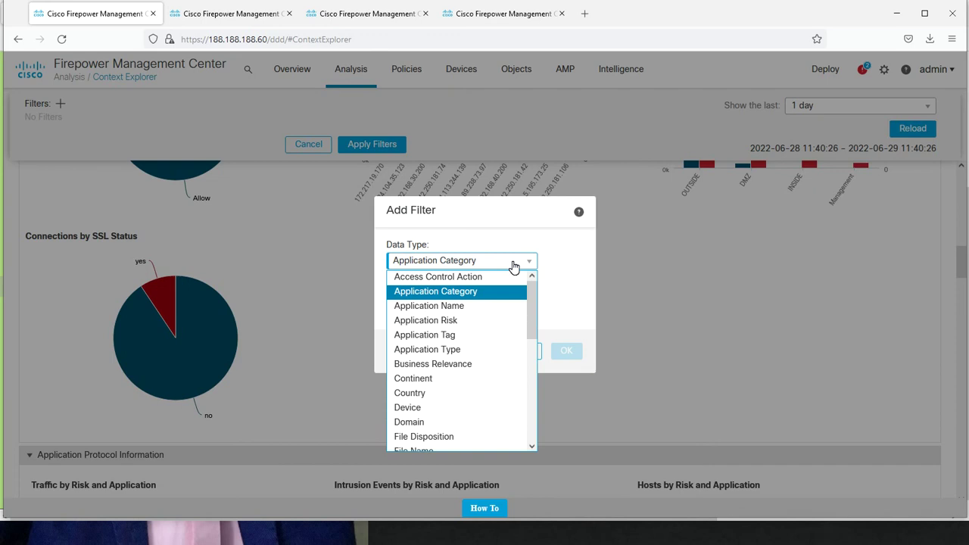
pyautogui.click(478, 278)
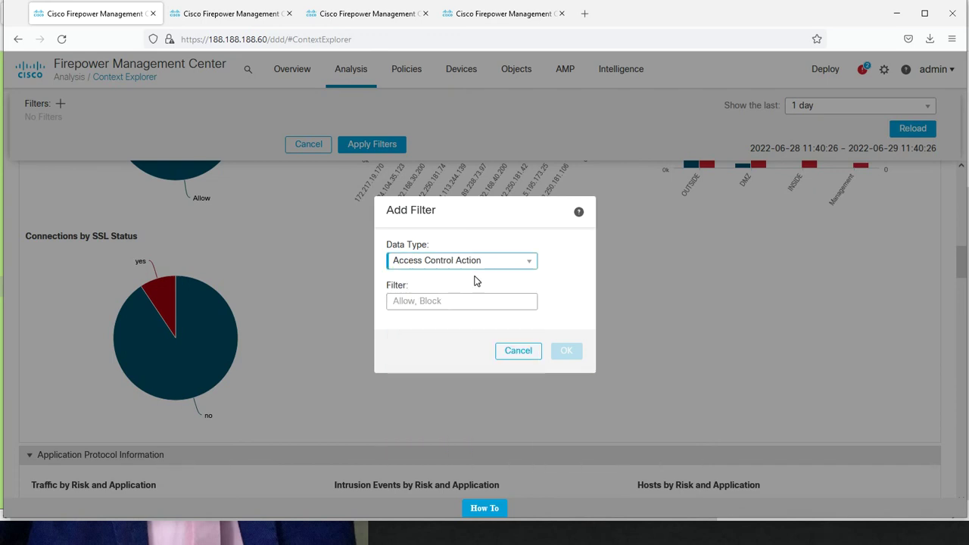
pyautogui.click(428, 301)
pyautogui.write('Block')
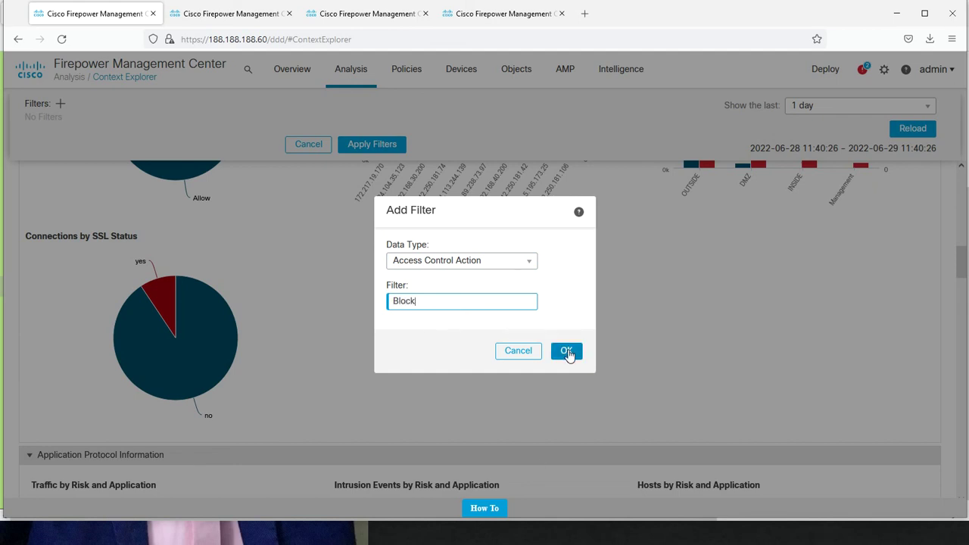
pyautogui.click(566, 350)
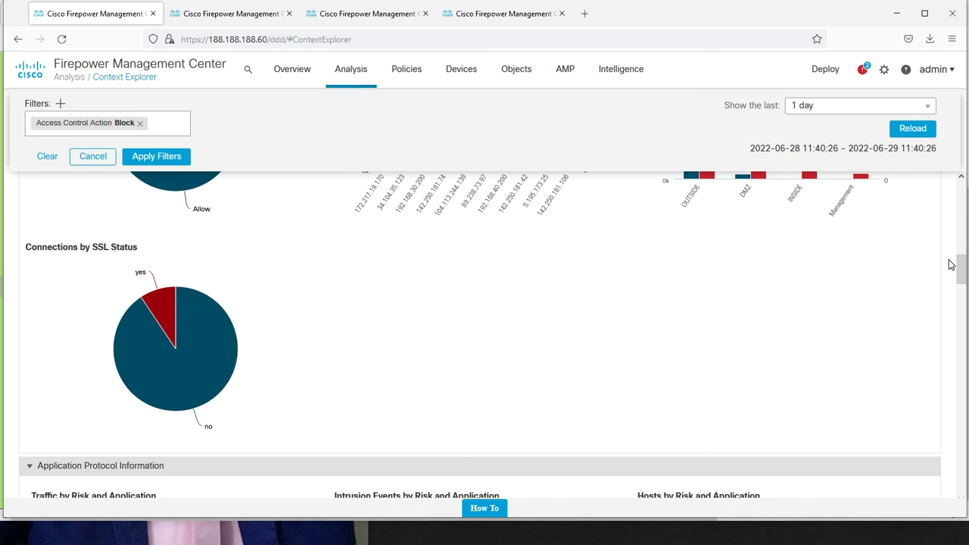
pyautogui.click(913, 129)
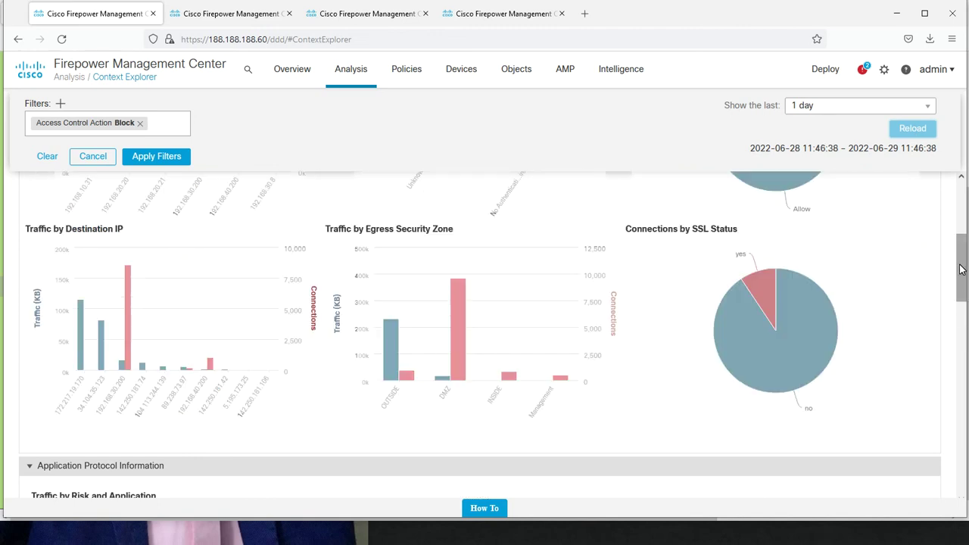
# Examine the Block-filtered charts from Traffic and Intrusion Events over Time through Network Information to the Application Protocol Information section.
pyautogui.moveTo(962, 269); pyautogui.dragTo(960, 210)
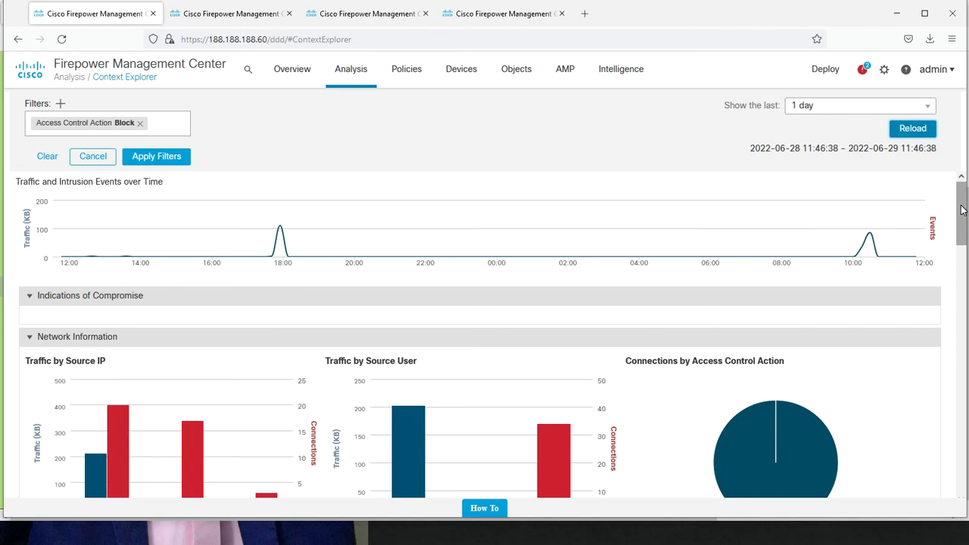
pyautogui.moveTo(961, 210); pyautogui.dragTo(959, 238)
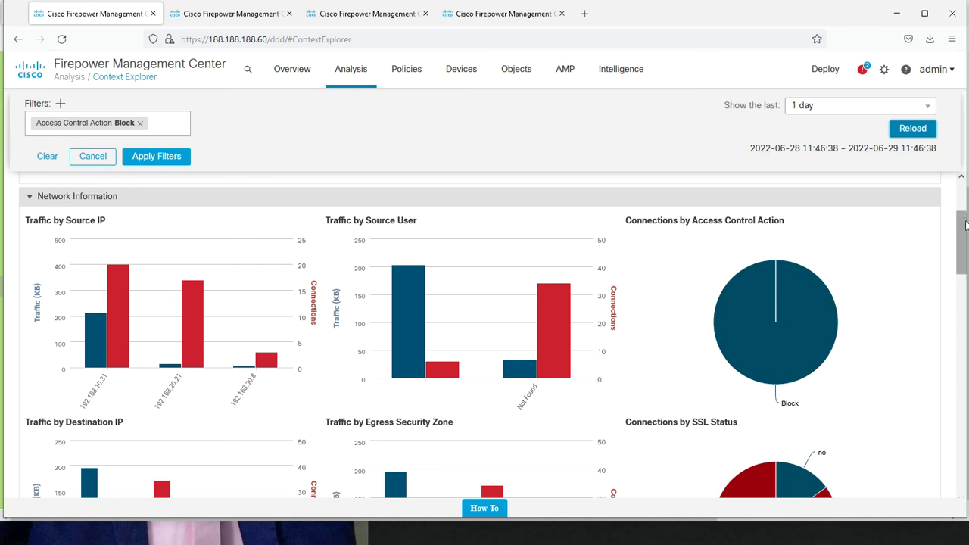
pyautogui.moveTo(965, 227)
pyautogui.mouseDown()
pyautogui.moveTo(961, 277)
pyautogui.moveTo(961, 242)
pyautogui.mouseUp()
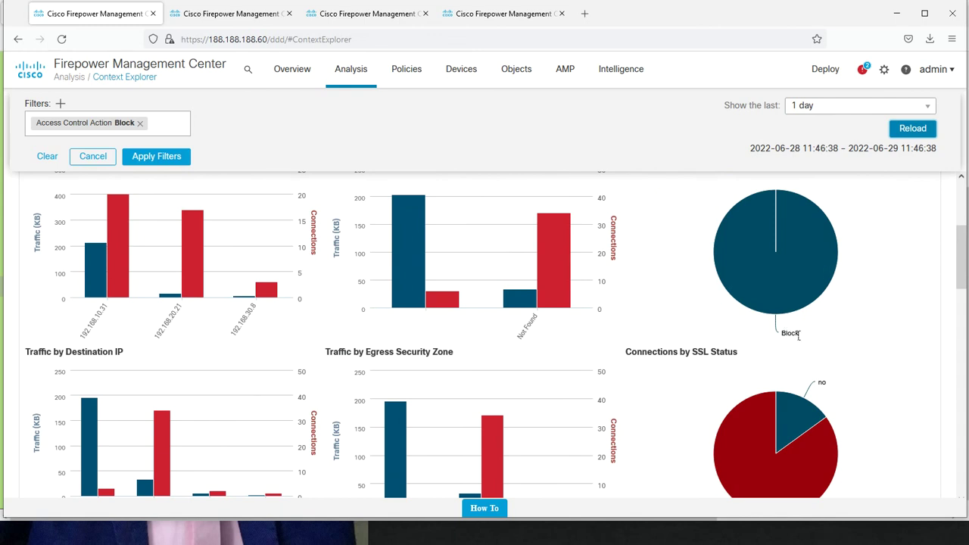
pyautogui.moveTo(964, 268); pyautogui.dragTo(960, 299)
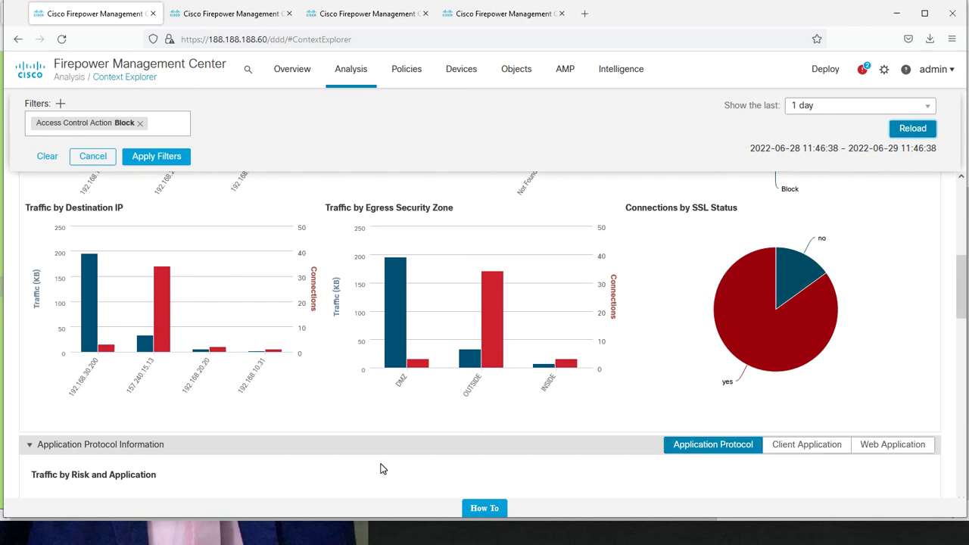
pyautogui.moveTo(761, 452)
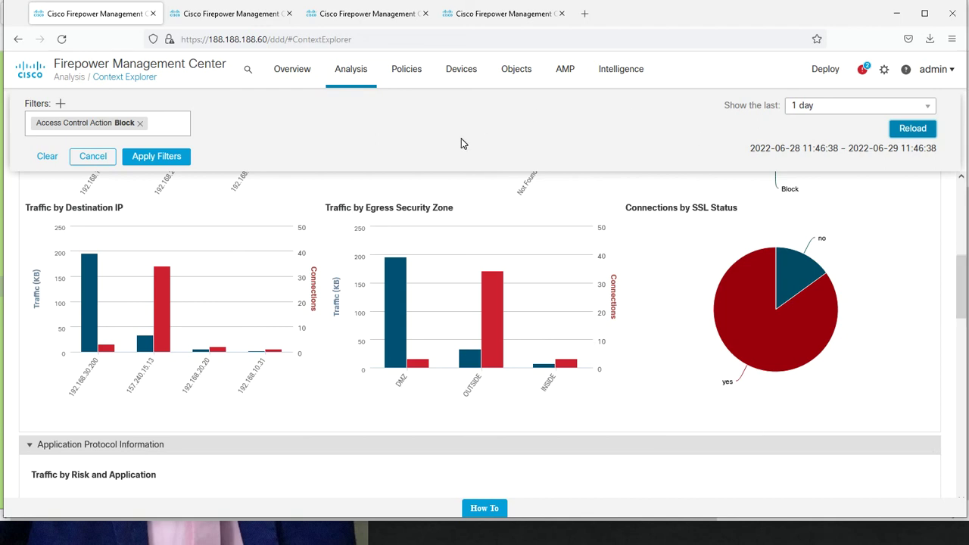
# Clear the Block filter, apply the change and return to the Network Information charts in the browser.
pyautogui.click(47, 156)
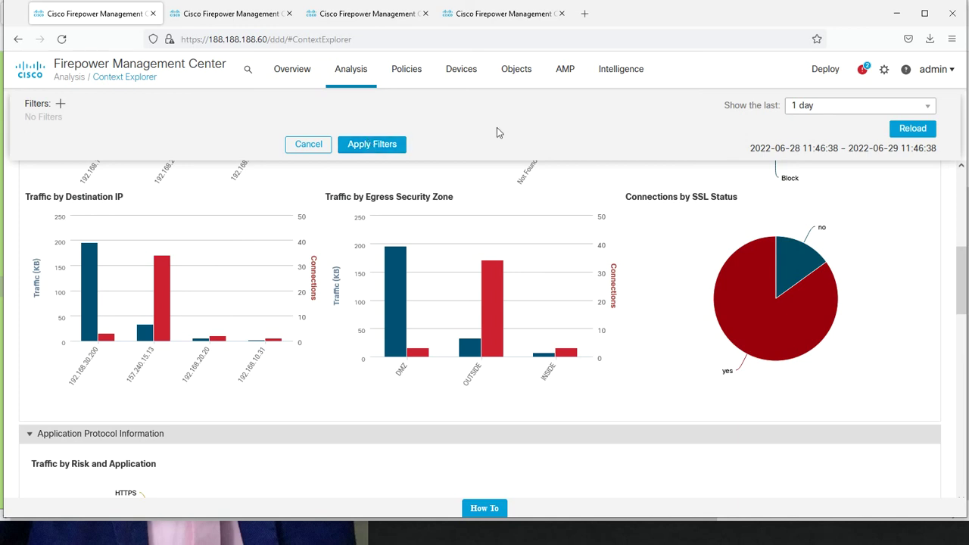
pyautogui.click(386, 146)
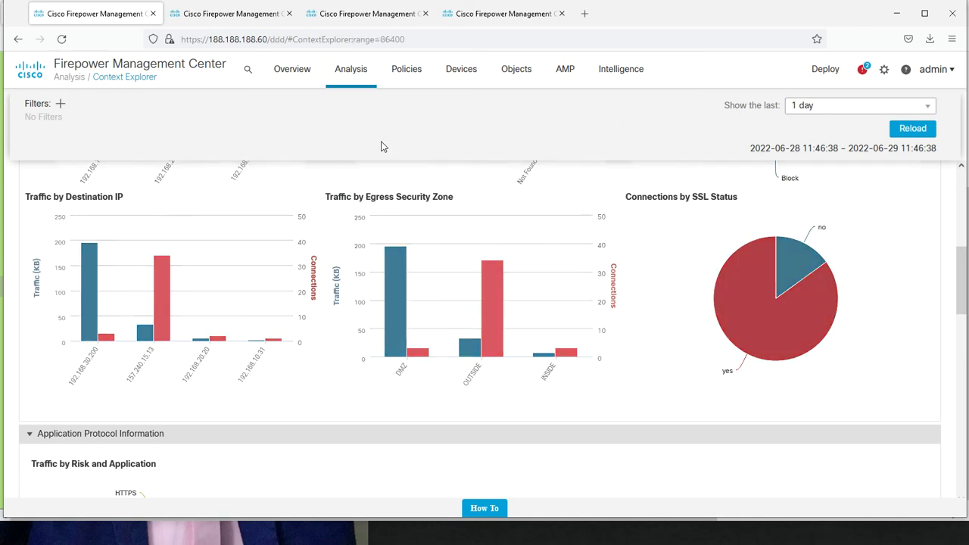
pyautogui.moveTo(963, 271)
pyautogui.mouseDown()
pyautogui.moveTo(963, 321)
pyautogui.moveTo(961, 256)
pyautogui.mouseUp()
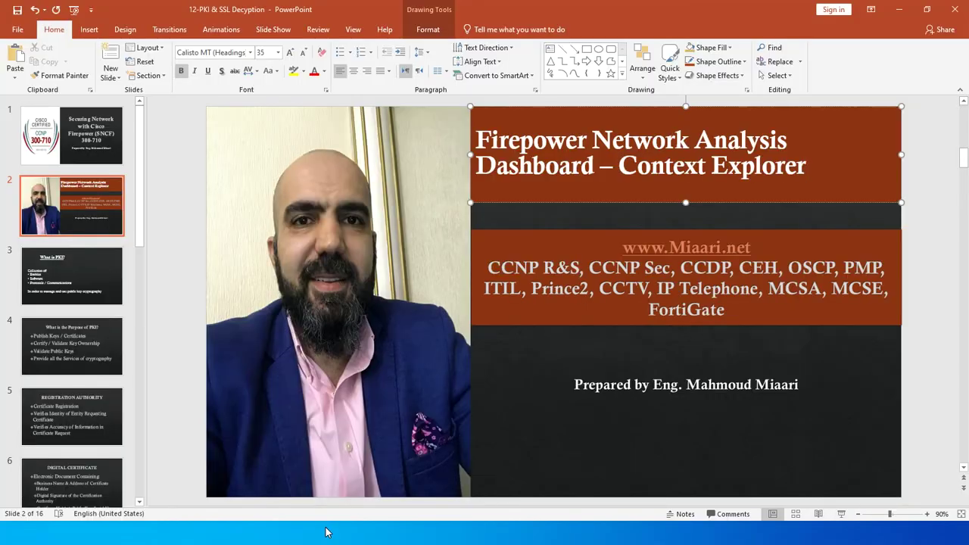
pyautogui.hotkey('alt', 'Tab')
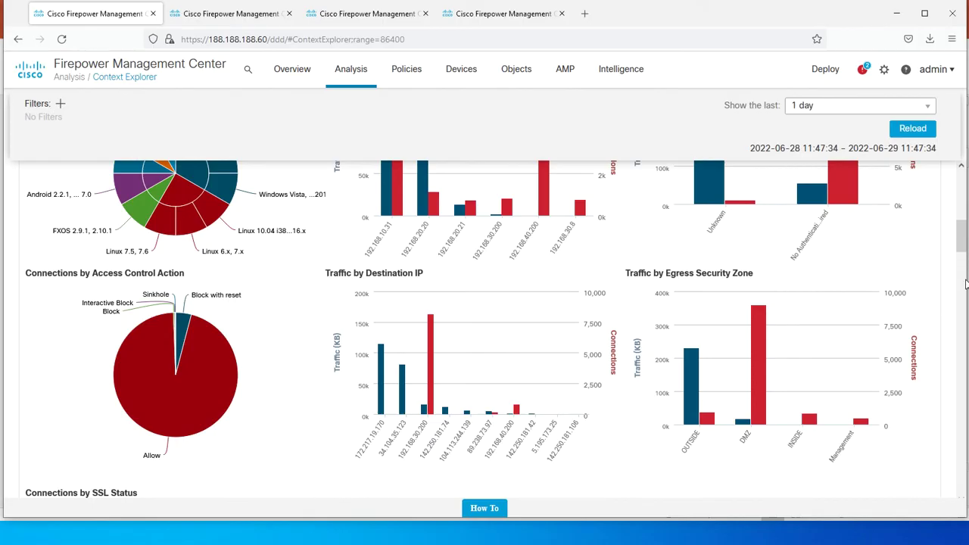
# Show the analysis and filter options for the QUIC slice of Traffic by Risk and Application in the Application Protocol Information section.
pyautogui.moveTo(962, 236); pyautogui.dragTo(956, 290)
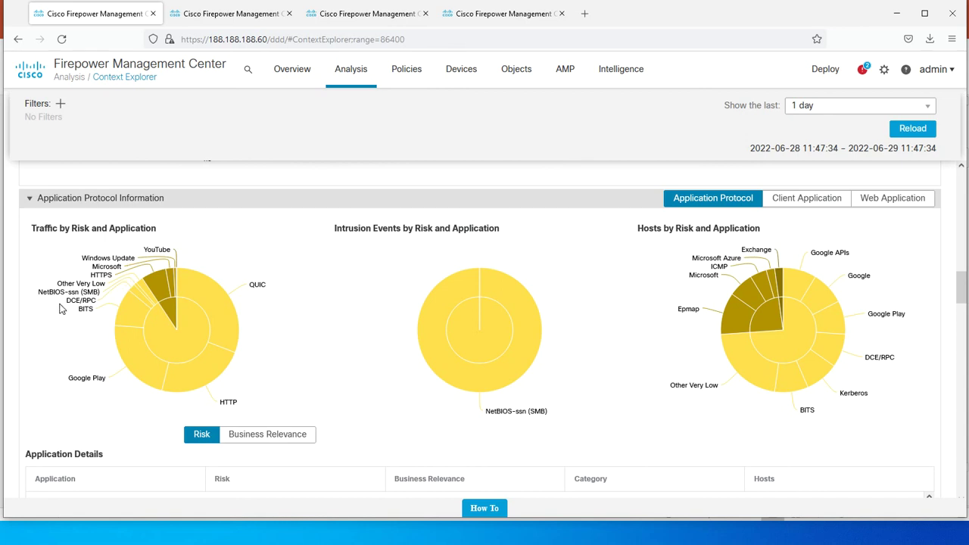
pyautogui.click(200, 302)
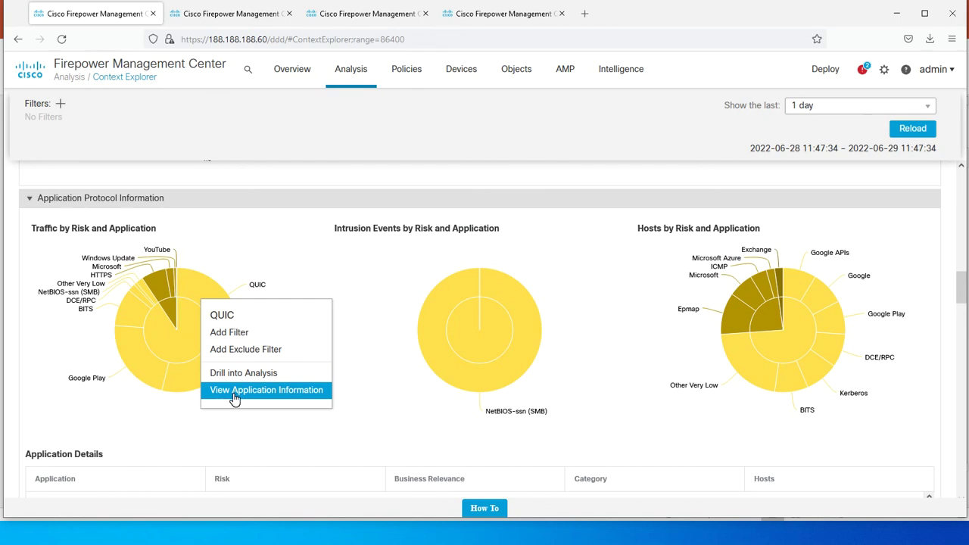
pyautogui.moveTo(352, 242)
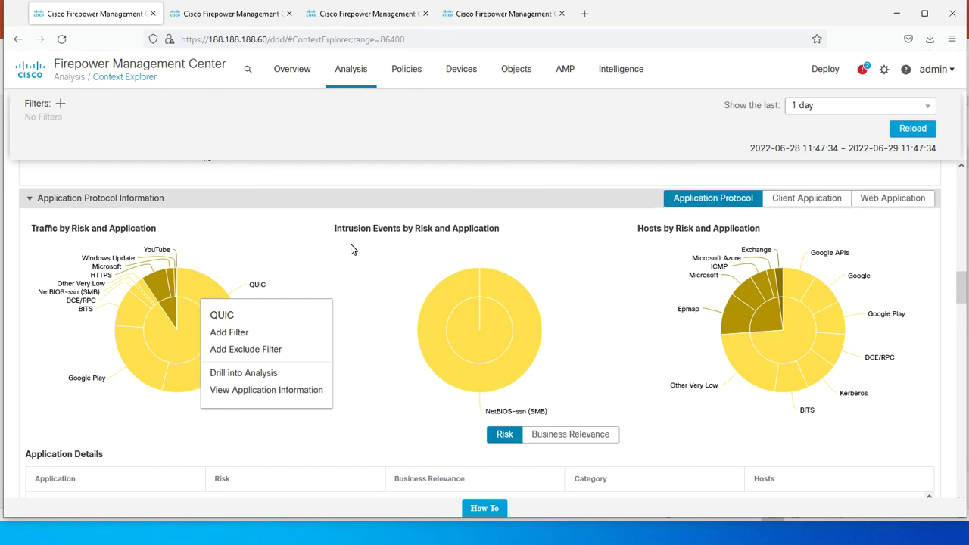
# View the Client Application charts, showing the hosts chart by Business Relevance and returning it to Risk.
pyautogui.click(790, 200)
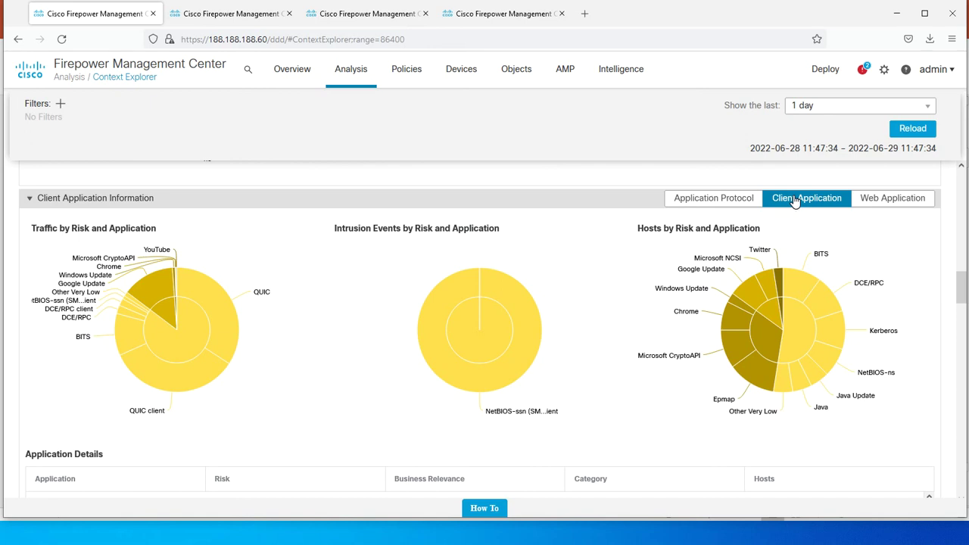
pyautogui.moveTo(772, 244)
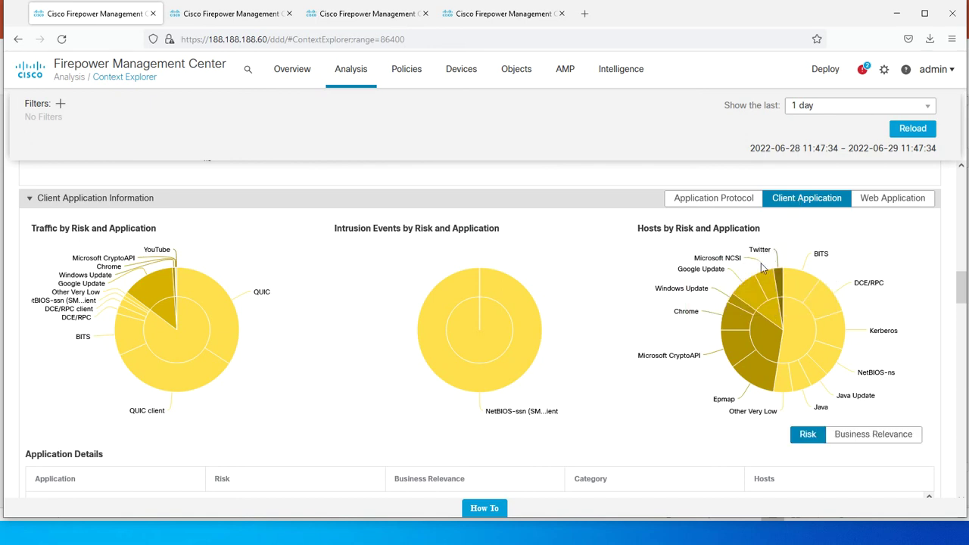
pyautogui.moveTo(794, 321)
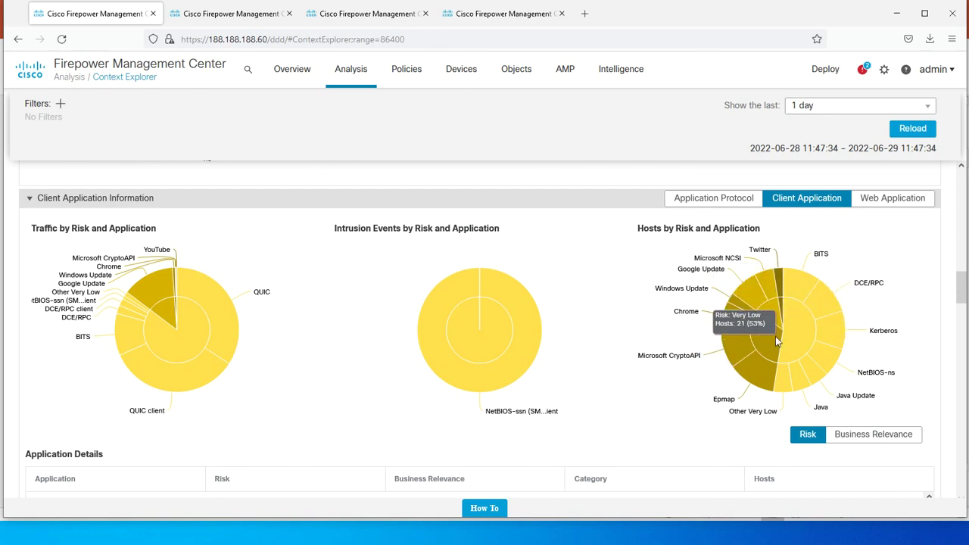
pyautogui.click(852, 439)
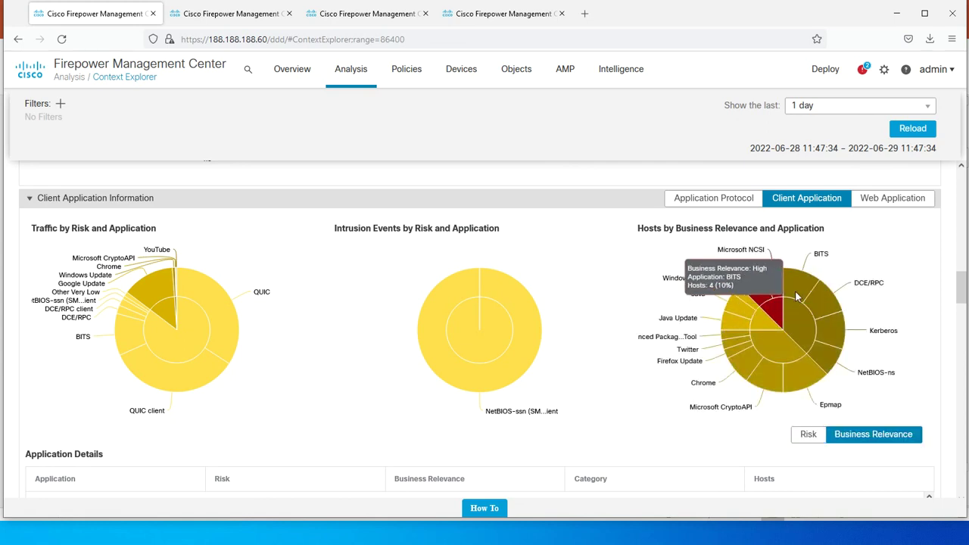
pyautogui.click(810, 438)
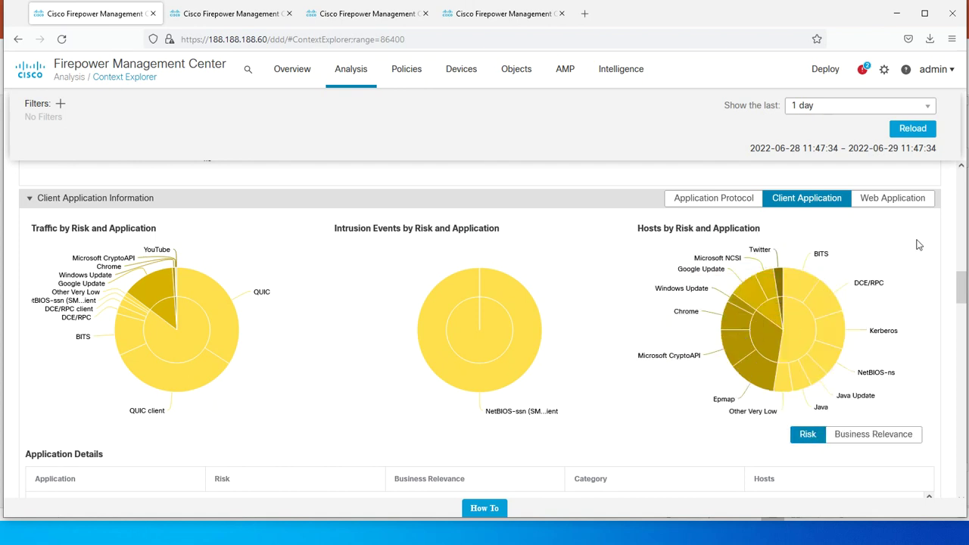
# View the Web Application charts, including hosts by risk, and return the section to Application Protocol.
pyautogui.click(861, 202)
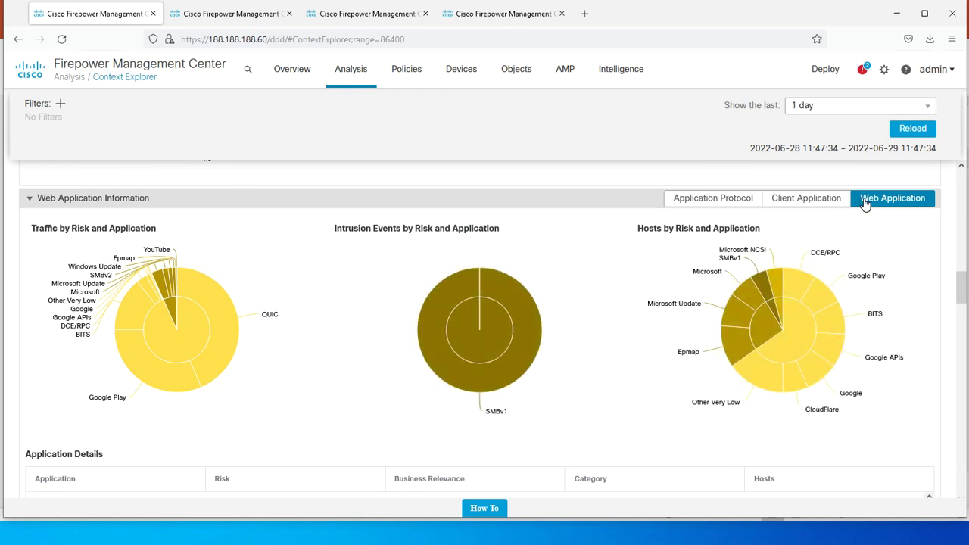
pyautogui.moveTo(720, 305)
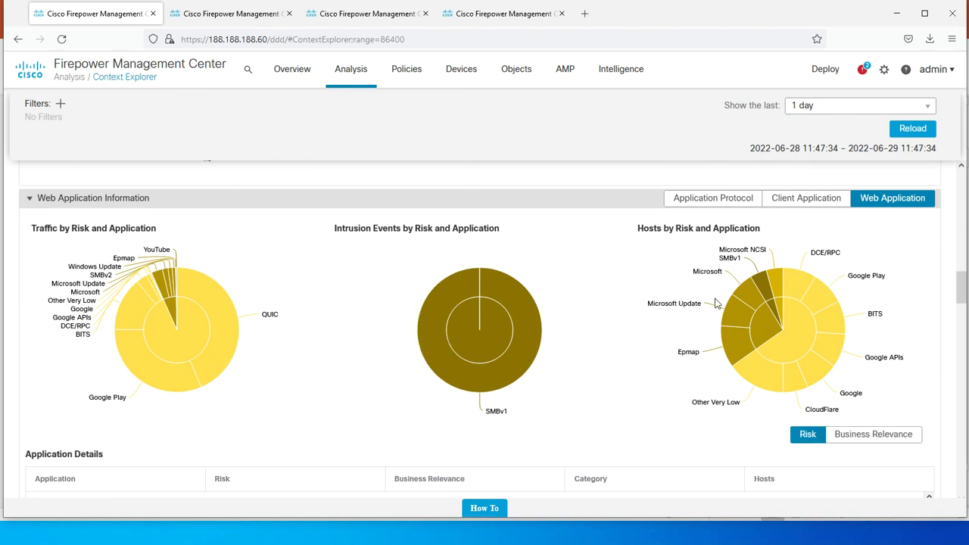
pyautogui.click(690, 205)
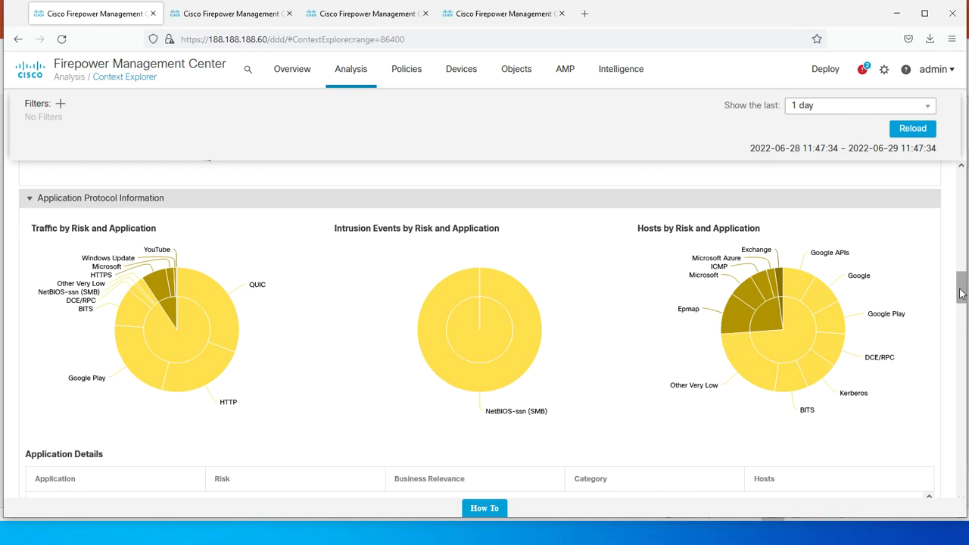
# Review the Application Details table through its last entry and the Security Intelligence traffic charts by category, source IP and destination IP.
pyautogui.moveTo(960, 291); pyautogui.dragTo(960, 316)
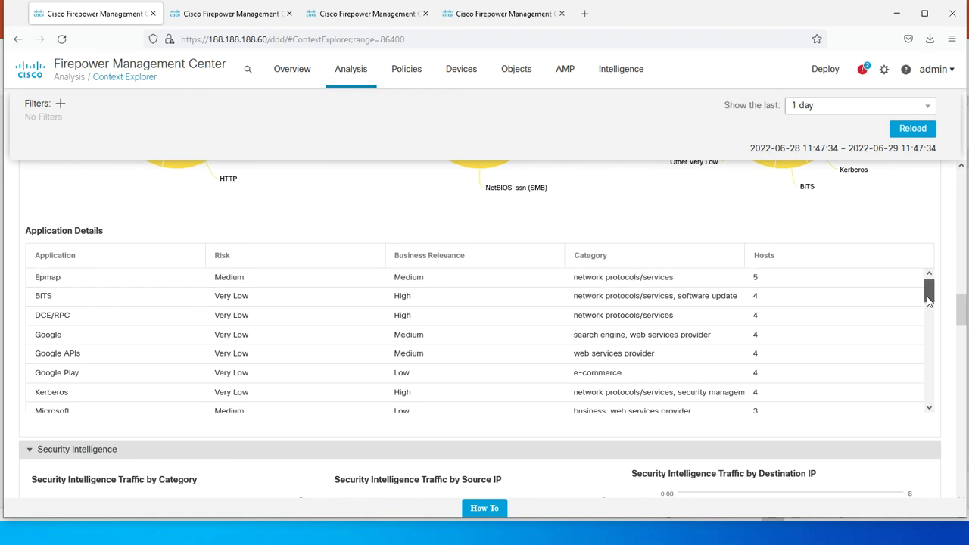
pyautogui.moveTo(928, 300); pyautogui.dragTo(926, 404)
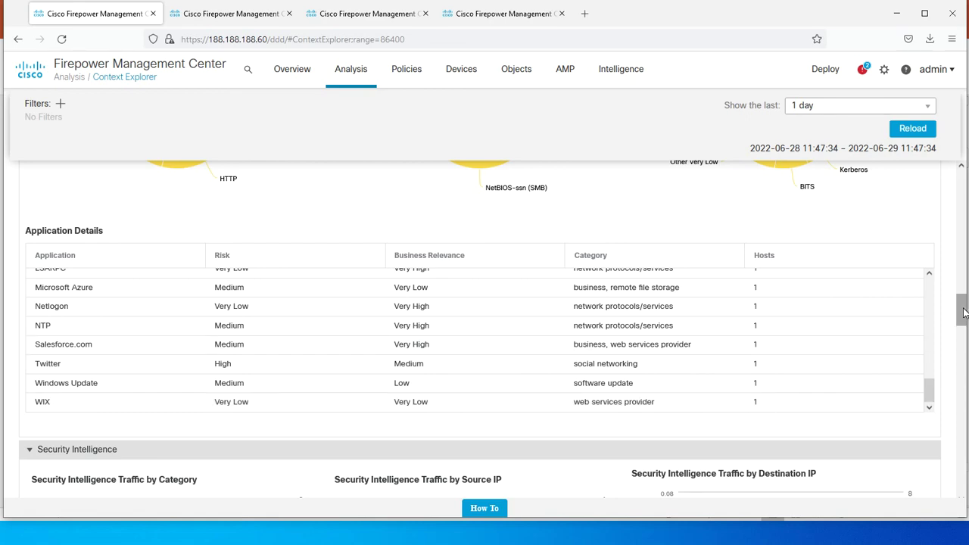
pyautogui.moveTo(960, 311); pyautogui.dragTo(960, 337)
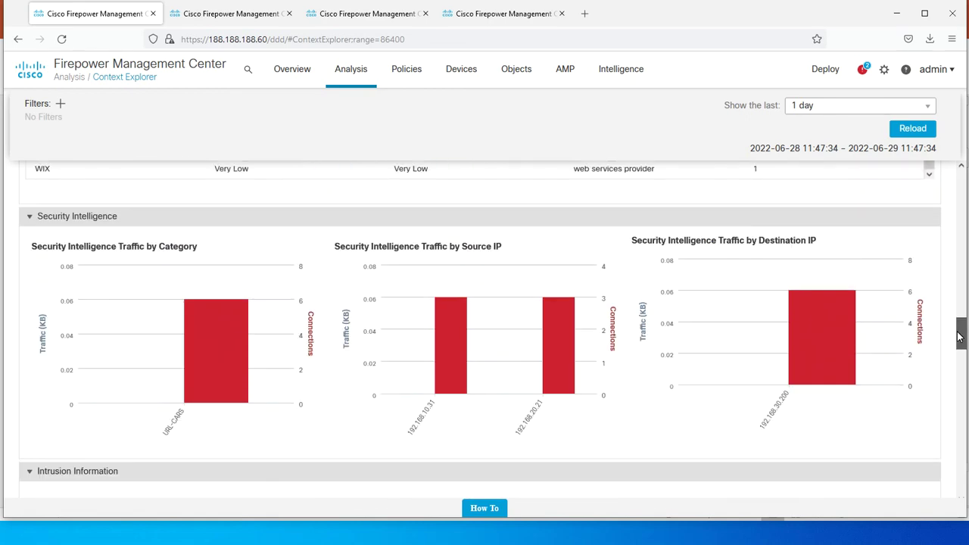
pyautogui.moveTo(193, 340)
pyautogui.moveTo(209, 372)
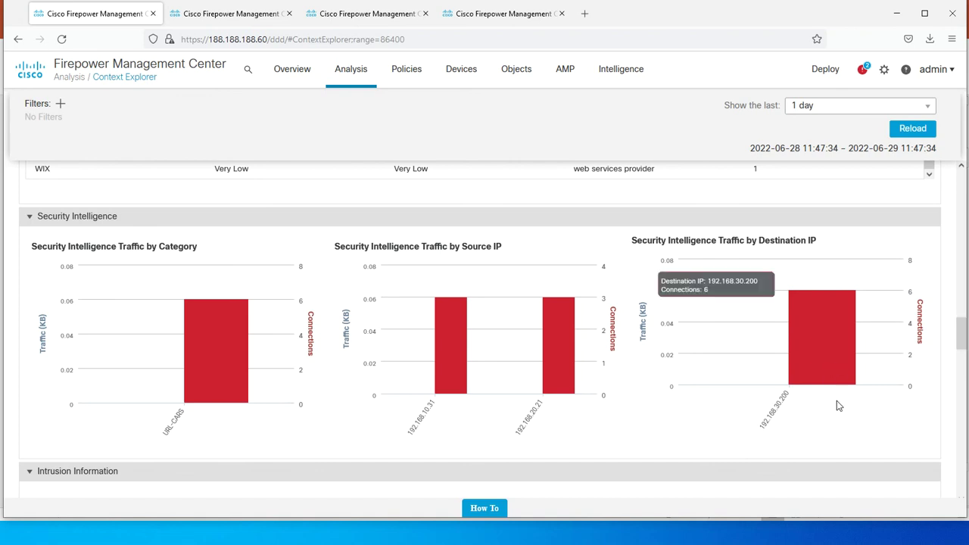
# Examine the Intrusion Information charts for impact, priority, attackers, targets, users and ingress zones, and the Intrusion Event Details table.
pyautogui.moveTo(962, 334); pyautogui.dragTo(961, 362)
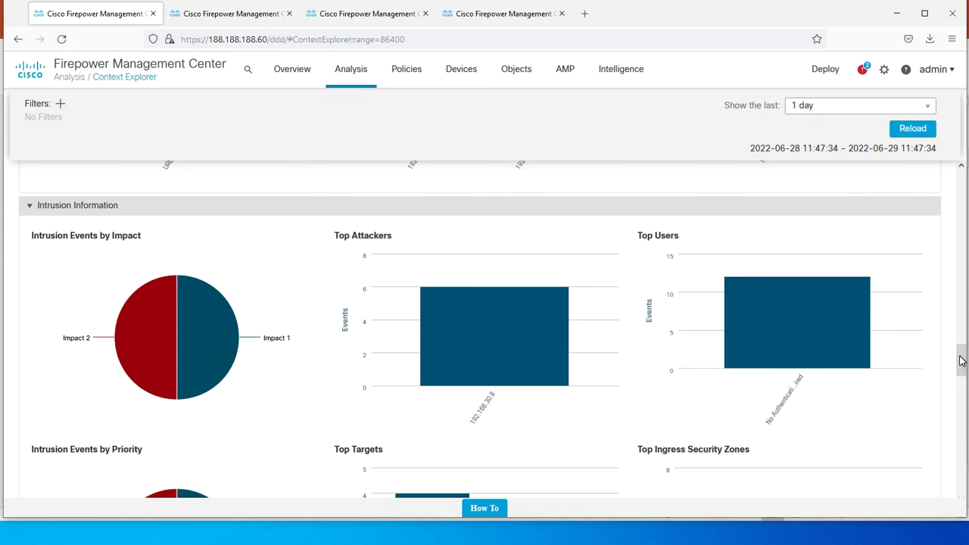
pyautogui.moveTo(116, 339)
pyautogui.moveTo(961, 364); pyautogui.dragTo(959, 380)
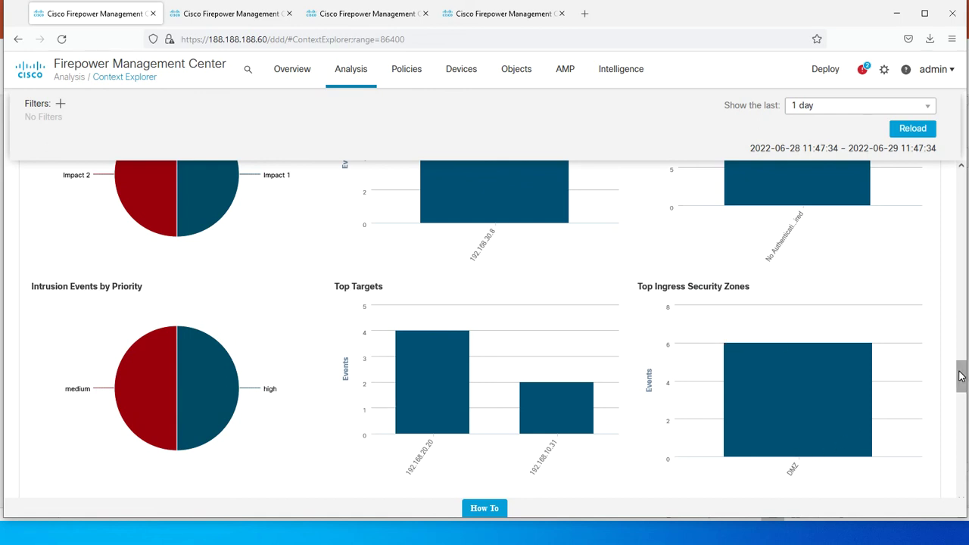
pyautogui.moveTo(960, 376); pyautogui.dragTo(950, 401)
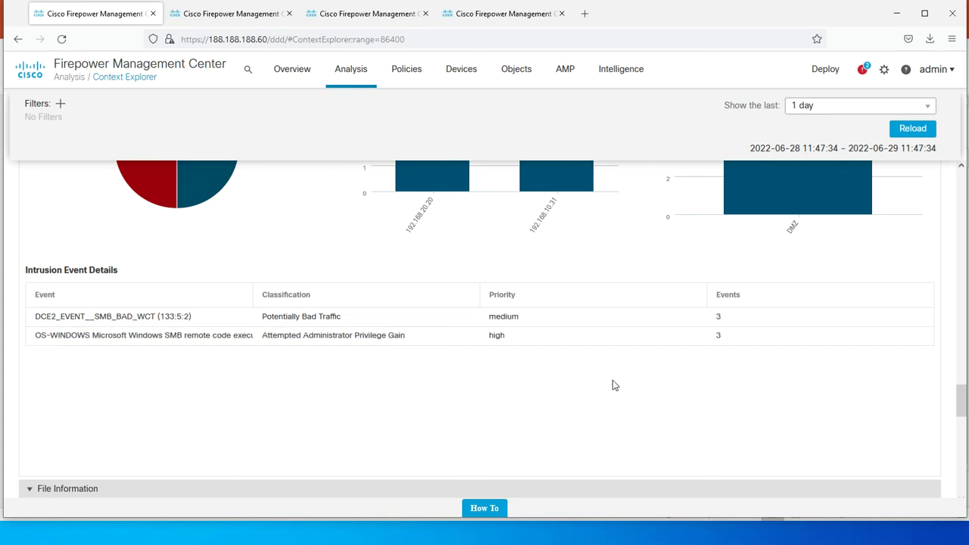
# Examine the File Information charts, including the PDF slice of Top File Types.
pyautogui.moveTo(961, 400); pyautogui.dragTo(962, 430)
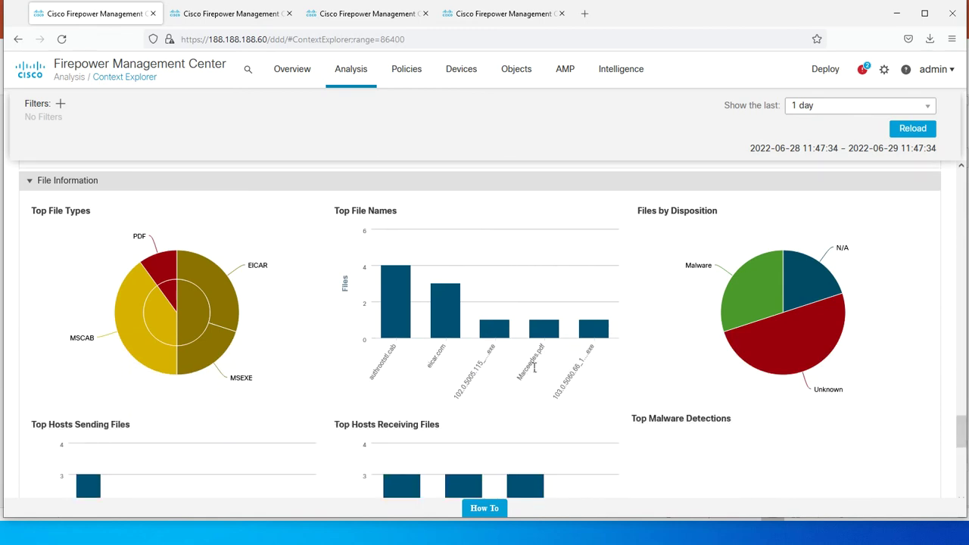
pyautogui.moveTo(161, 268)
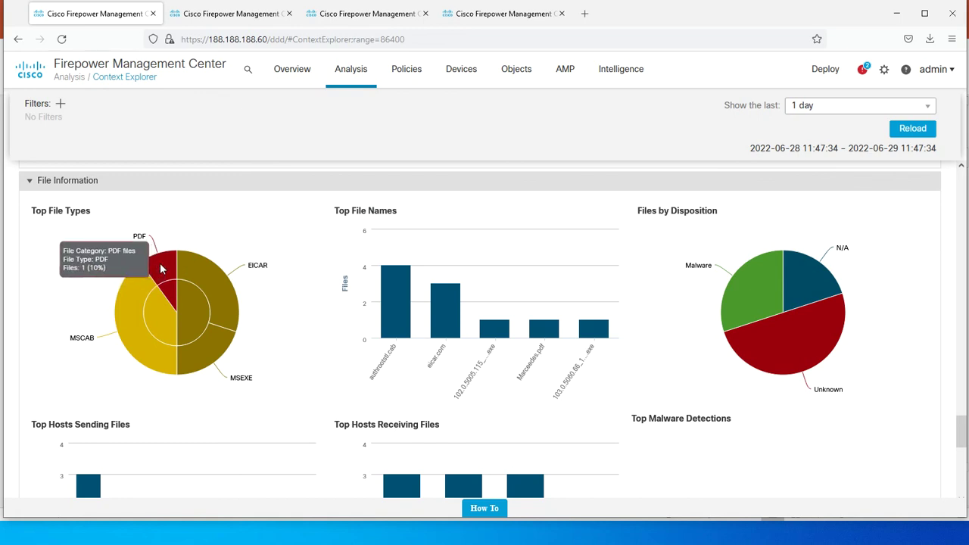